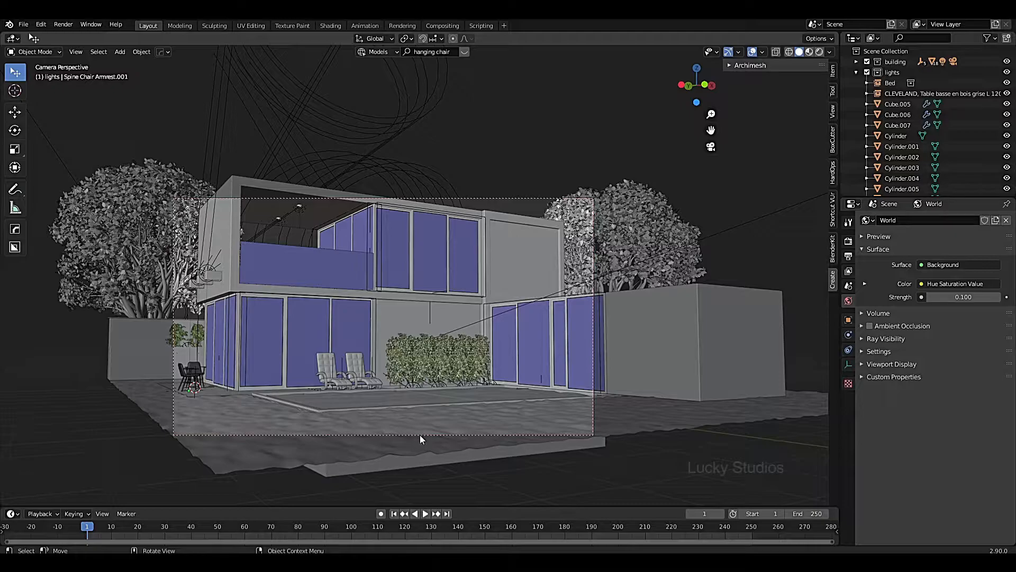
- Inspect the house exterior, pool area and side wing from several angles and through the scene camera
middle_drag(395, 436, 537, 460)
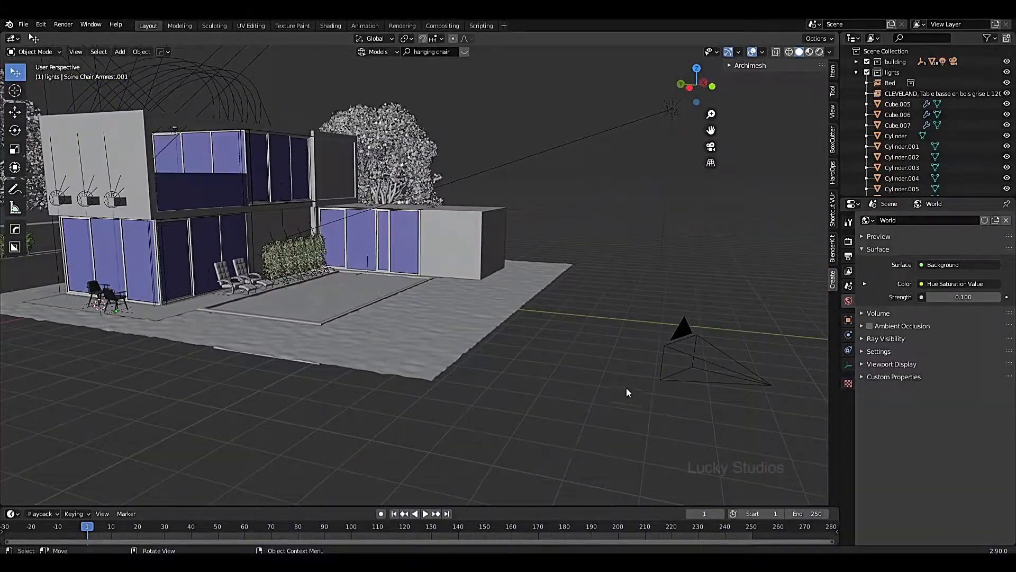
middle_drag(538, 350, 551, 368)
middle_drag(437, 342, 419, 334)
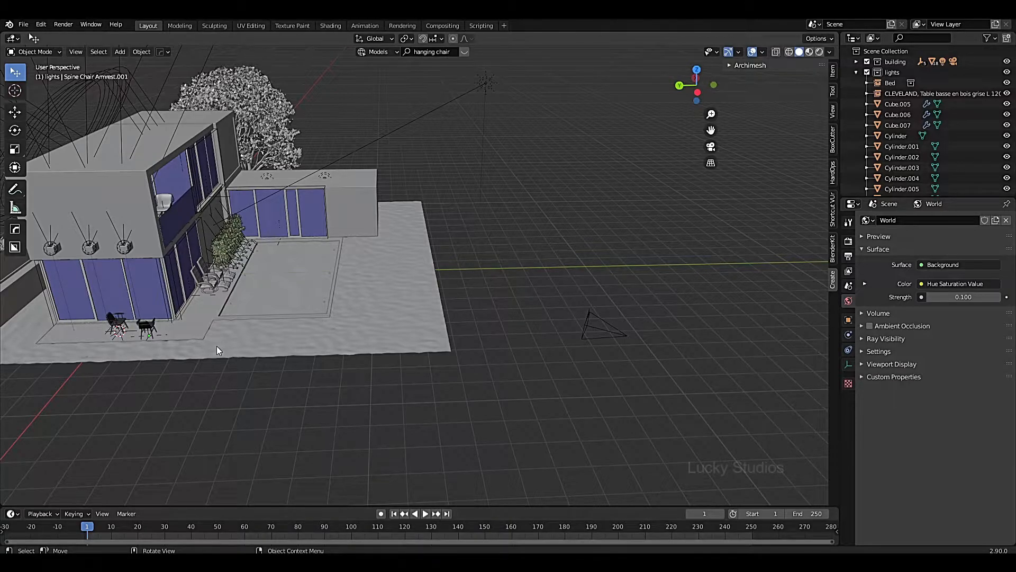
middle_drag(337, 332, 442, 362)
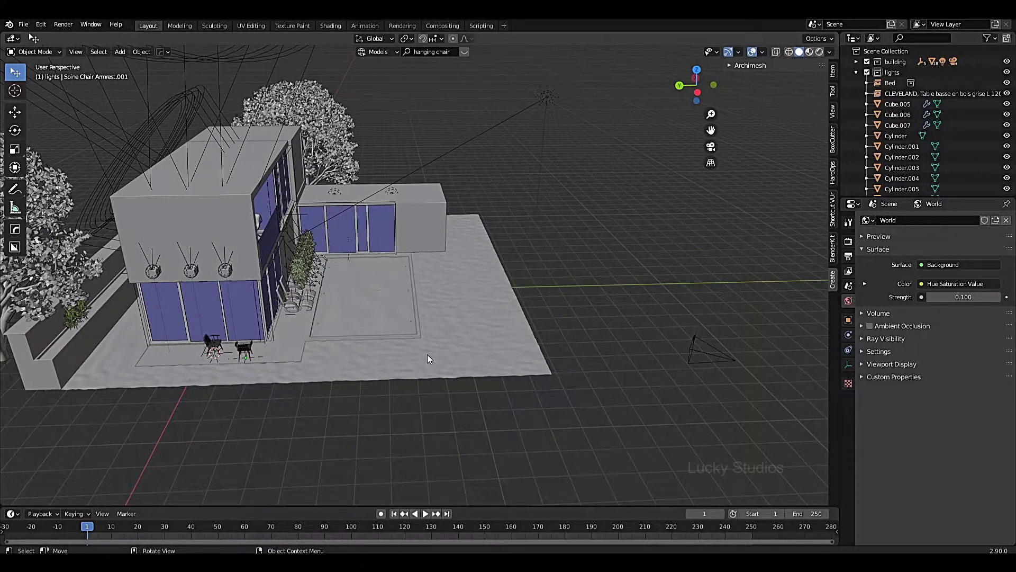
key(KP_0)
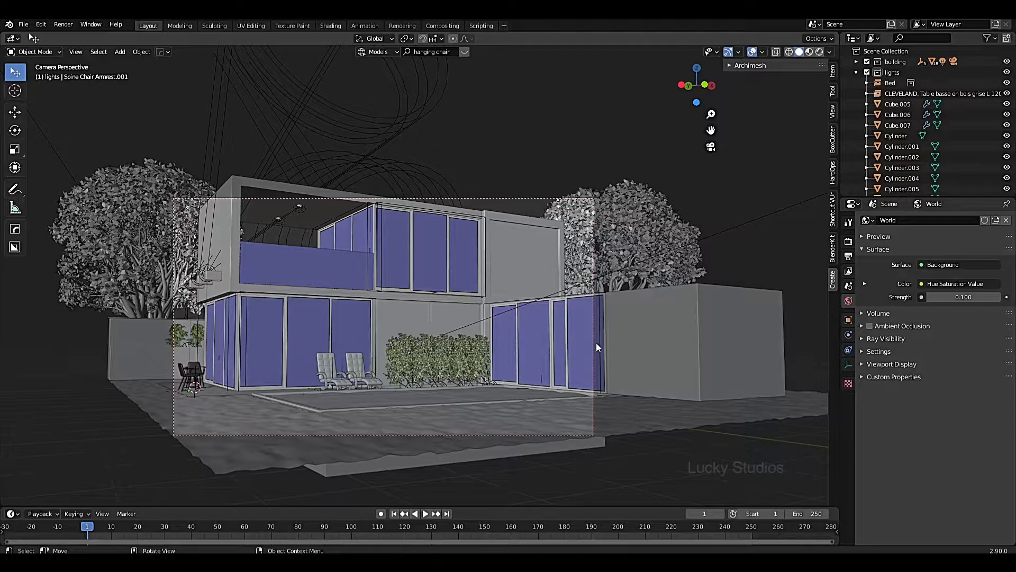
key(KP_0)
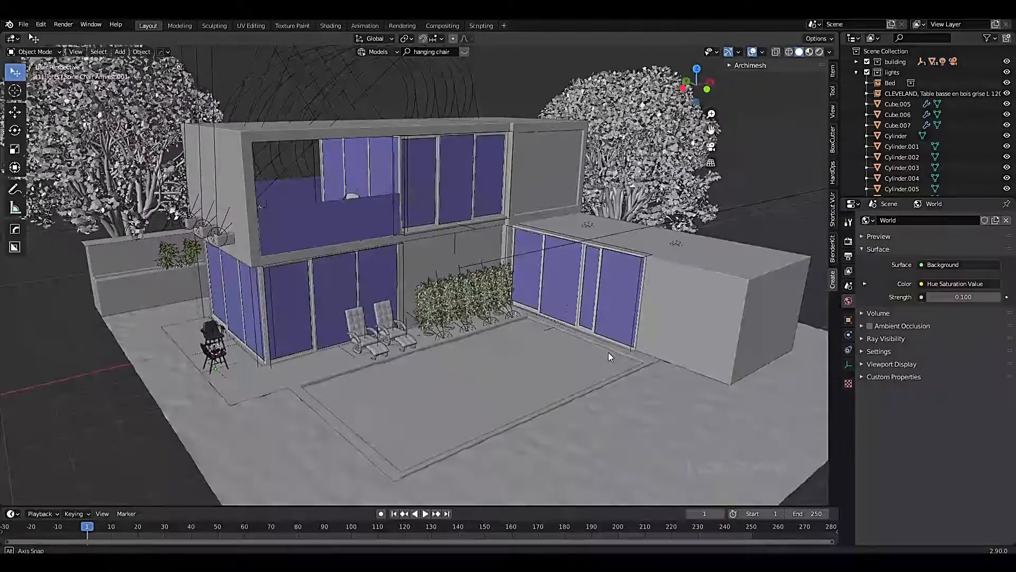
middle_drag(611, 275, 387, 245)
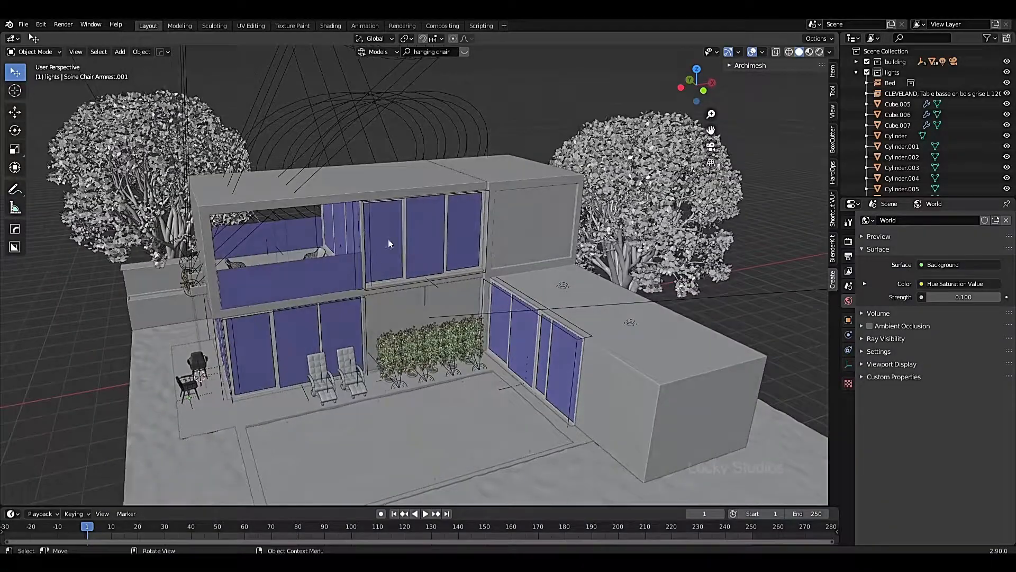
shift+middle_drag(609, 326, 514, 366)
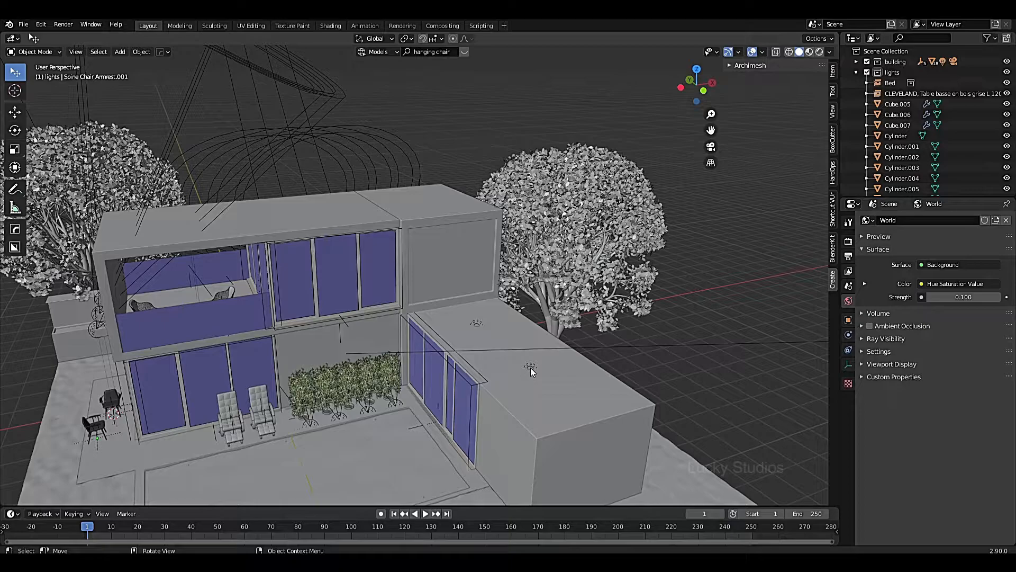
- Show the house from directly above in wireframe shading so the side wing's interior is exposed
click(539, 396)
key(KP_7)
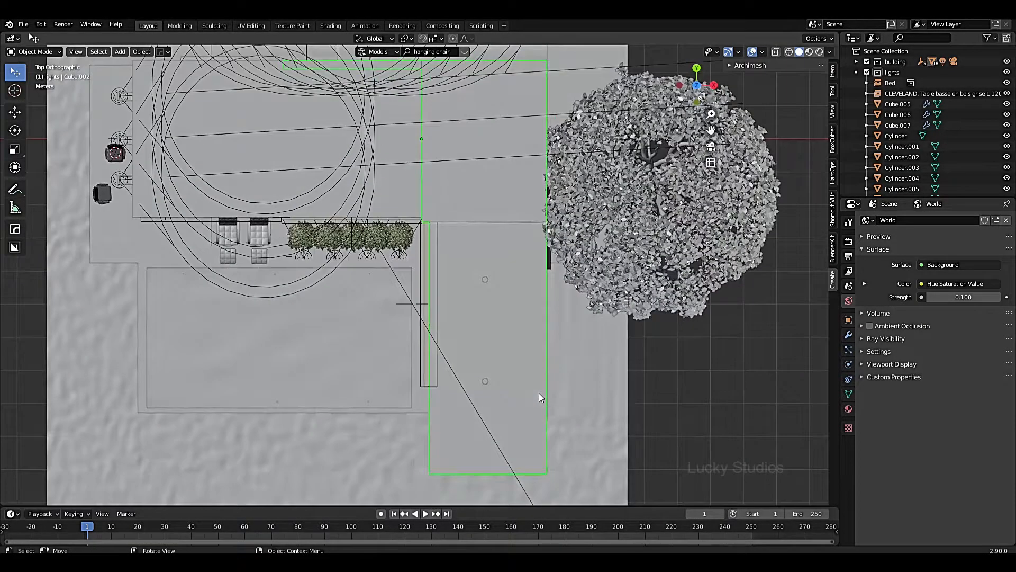
key(z)
click(477, 392)
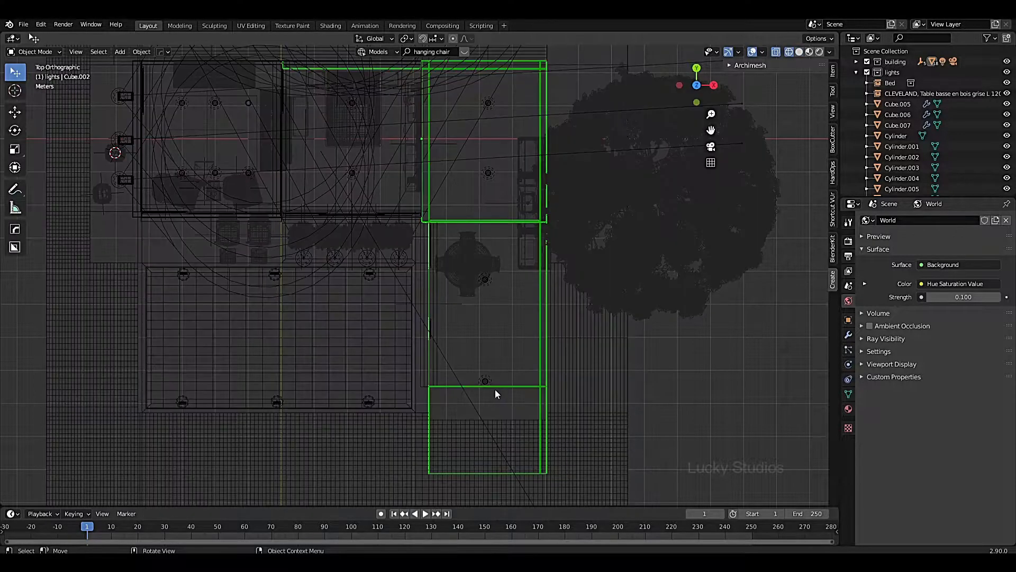
- Move the side wing's two ceiling lights together about 0.5 m along the Y axis and 0.8 m along the X axis
scroll(493, 389, up, 4)
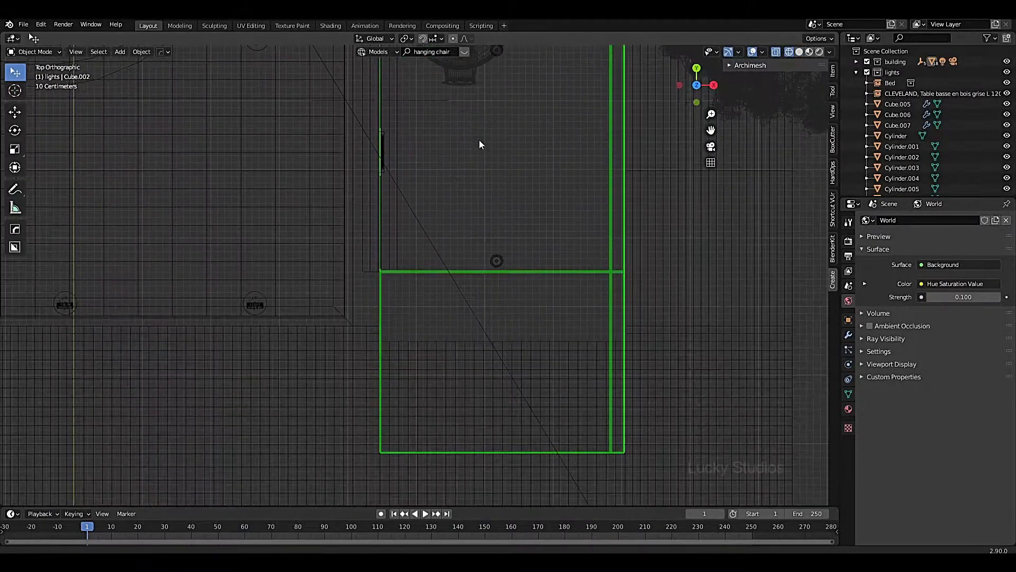
click(498, 260)
scroll(514, 263, up, 3)
click(558, 255)
scroll(590, 66, down, 4)
click(504, 247)
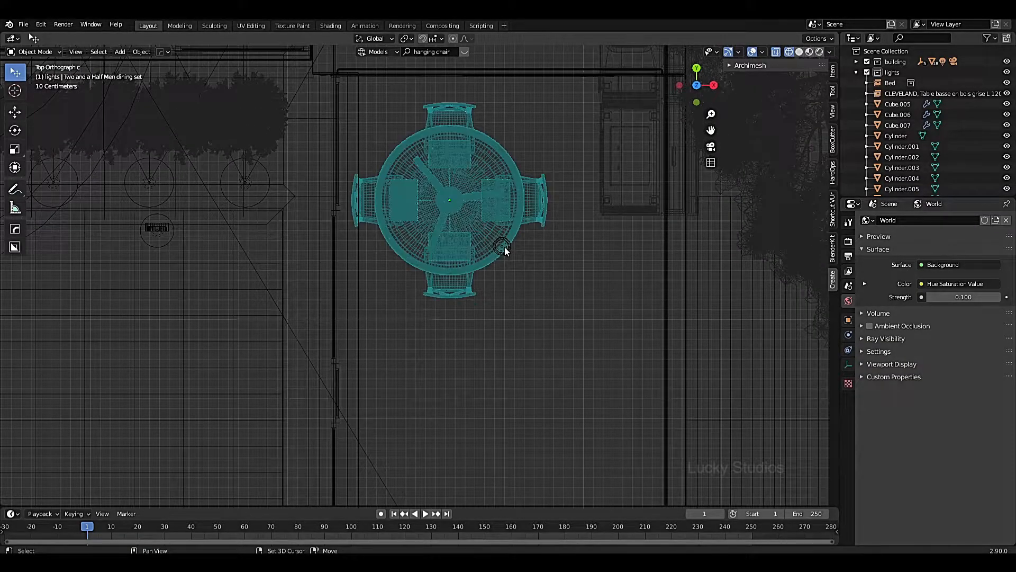
scroll(522, 253, up, 3)
click(592, 217)
scroll(624, 155, down, 3)
click(510, 170)
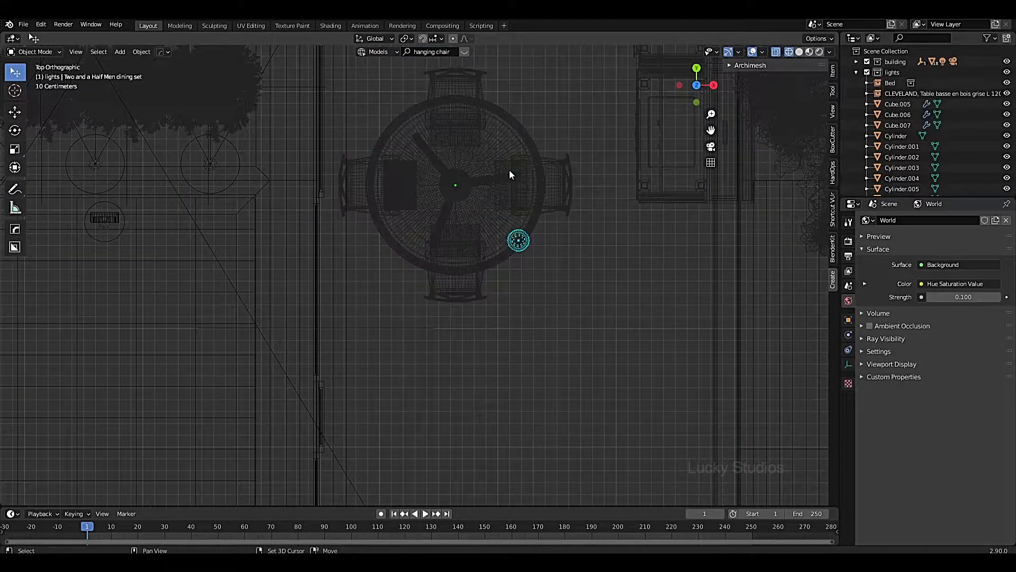
scroll(539, 198, down, 5)
scroll(525, 275, up, 3)
key(g)
key(y)
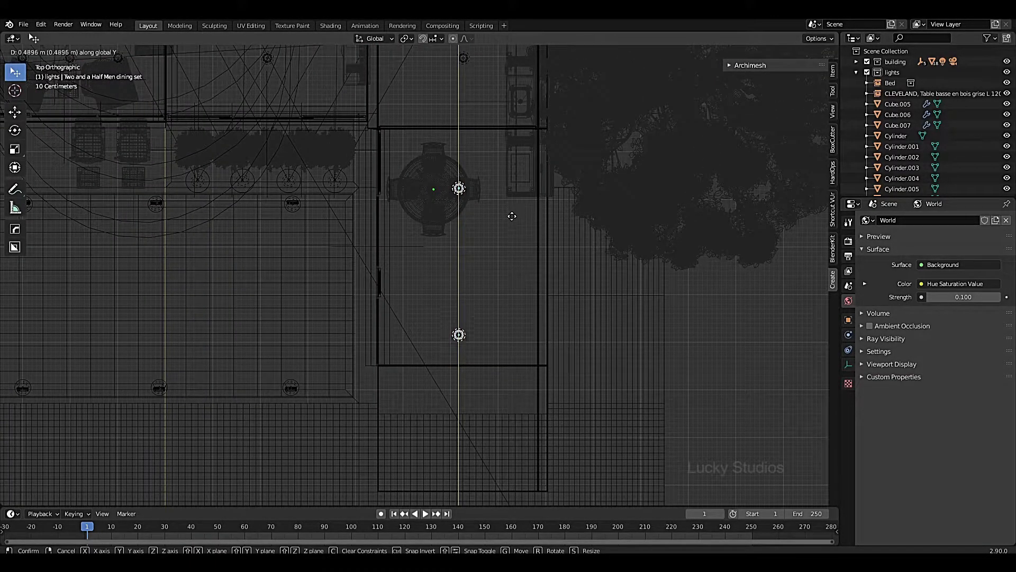
click(512, 221)
key(g)
key(x)
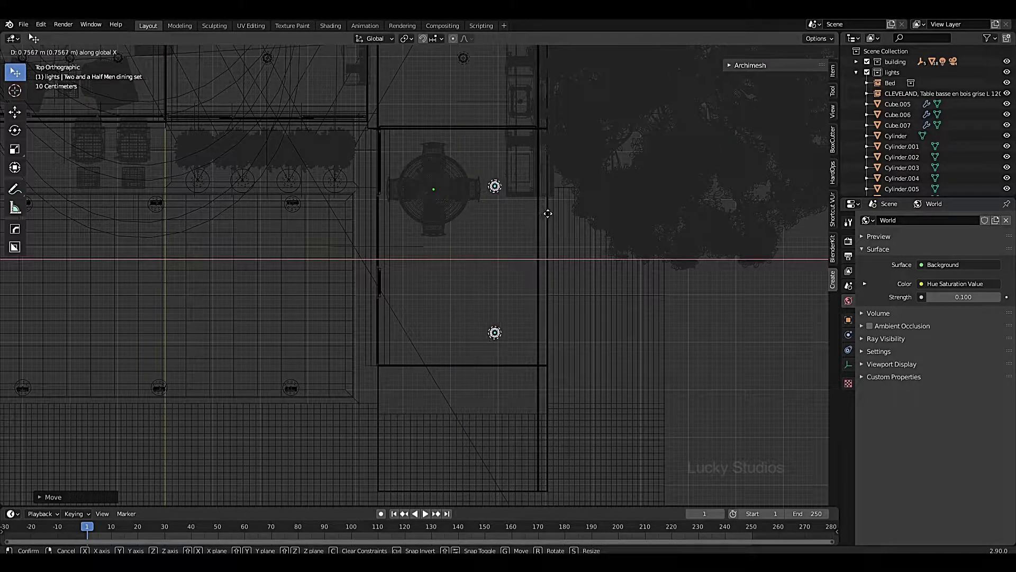
click(551, 213)
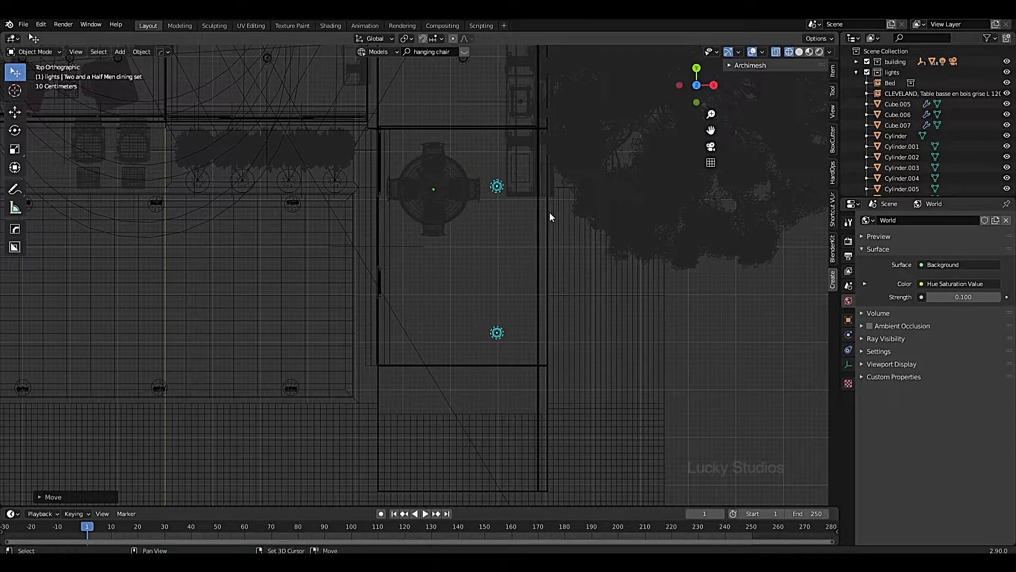
- Duplicate the side wing's two ceiling lights and shift the copies about 1.55 m in negative X, forming a second row
key(shift+d)
key(Escape)
key(g)
key(x)
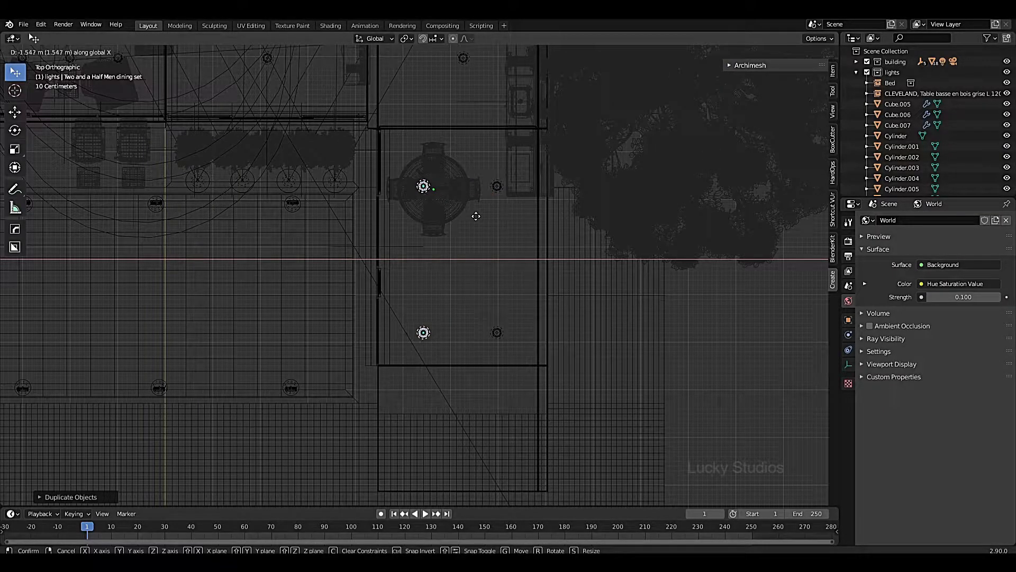
click(476, 216)
- Move the round dining set about 2 m in negative Y, away from the kitchen units
mouse_move(492, 239)
middle_down()
mouse_move(508, 256)
mouse_move(535, 228)
mouse_move(497, 284)
mouse_move(491, 245)
middle_up()
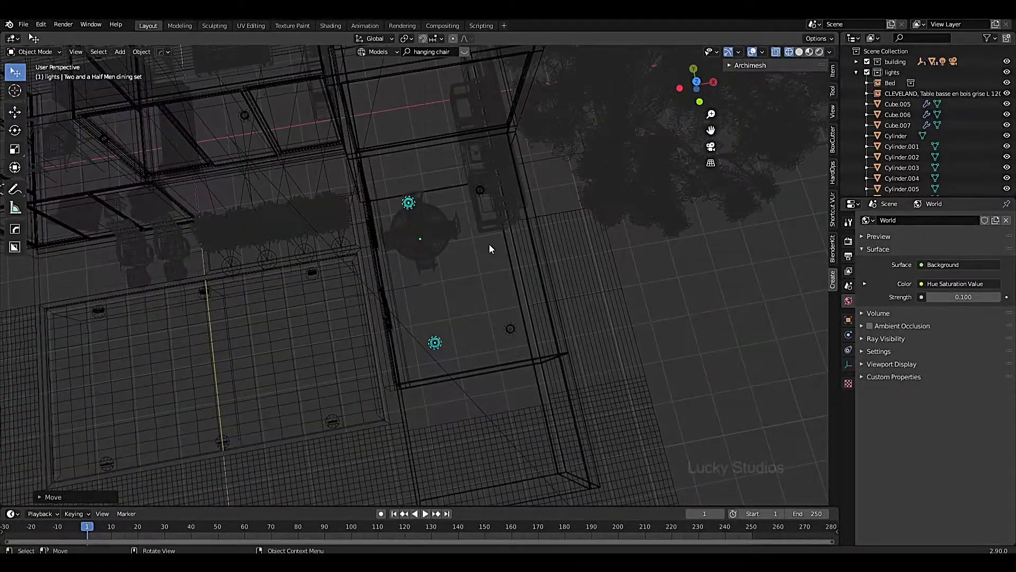
click(437, 250)
middle_drag(456, 275, 423, 328)
key(g)
key(y)
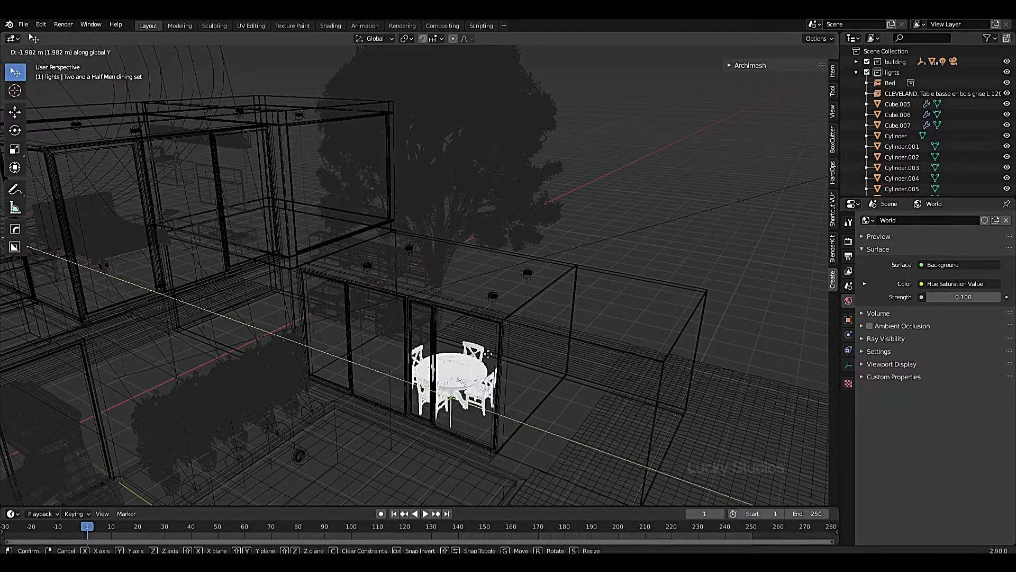
click(488, 357)
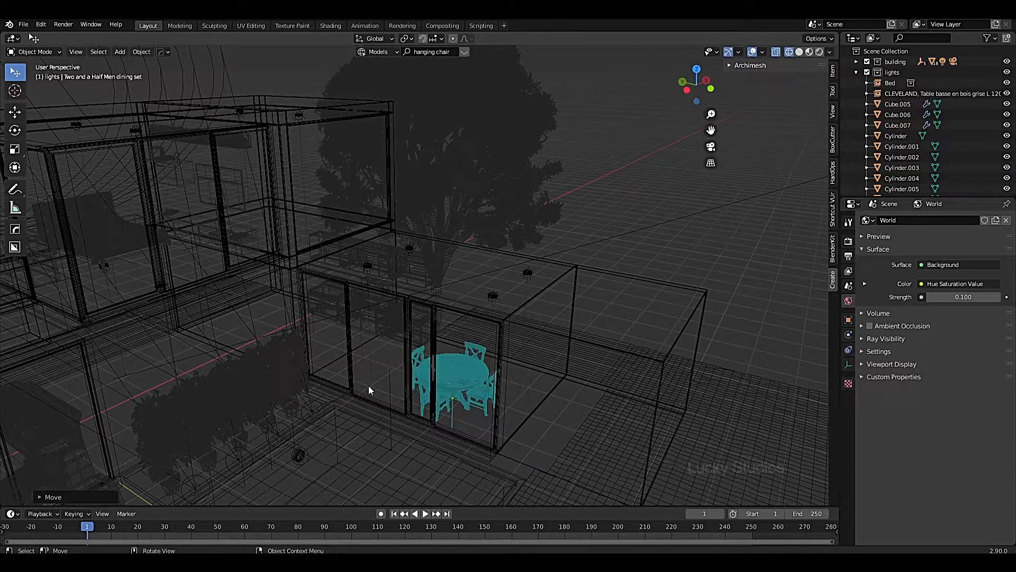
- Return to solid shading and hide the side wing's large window to expose the kitchen and dining area
key(z)
click(450, 386)
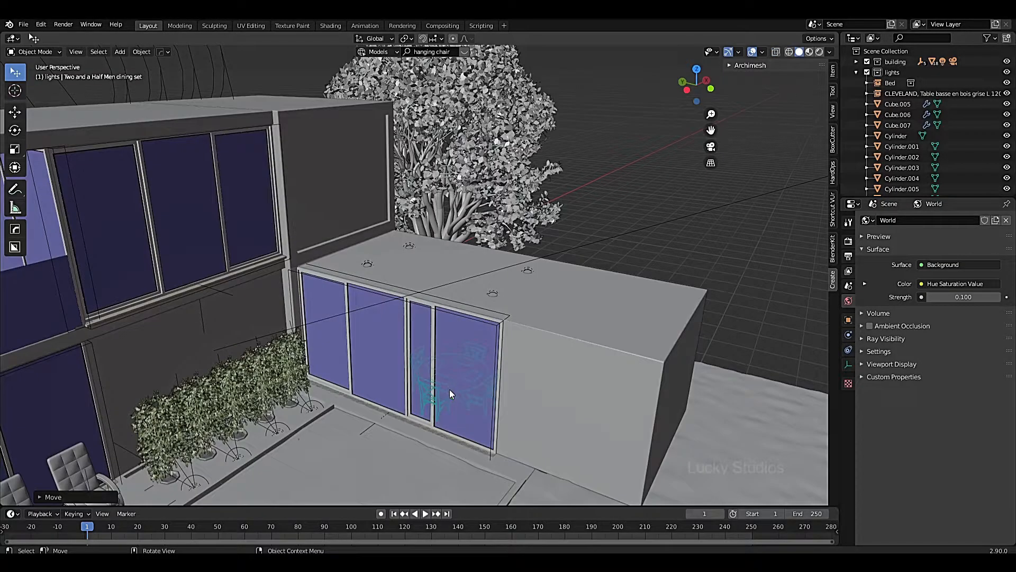
click(377, 358)
key(h)
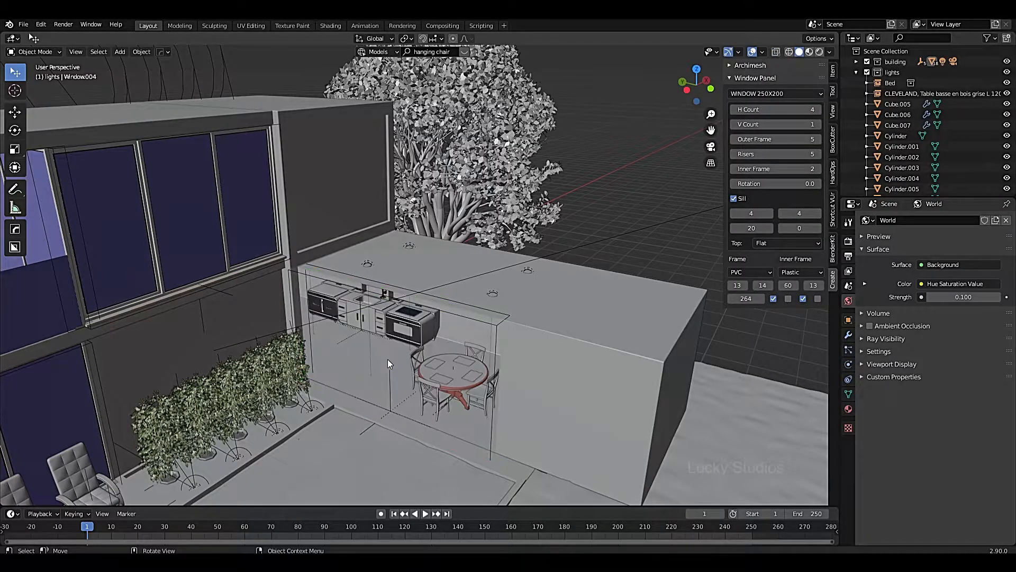
- Place the 3D cursor on the kitchen floor near the pillar and add an Archimesh staircase there
scroll(360, 379, up, 6)
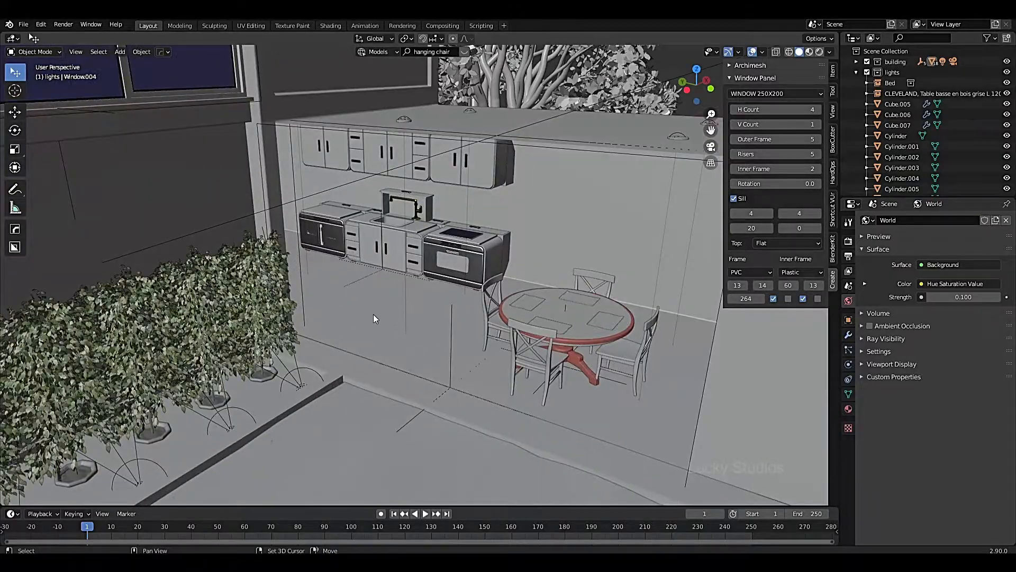
scroll(402, 343, up, 4)
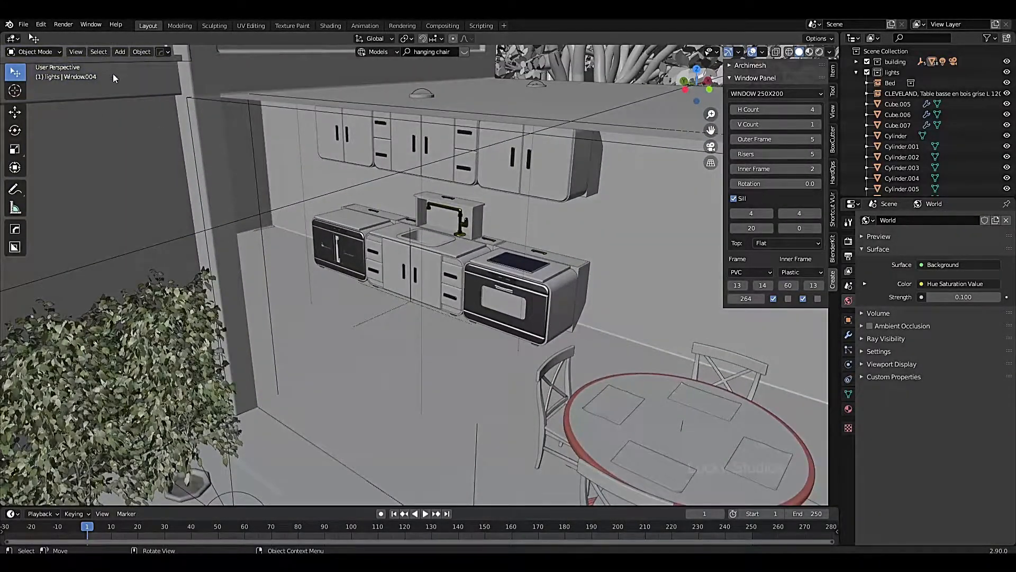
shift+right_click(311, 390)
key(shift+a)
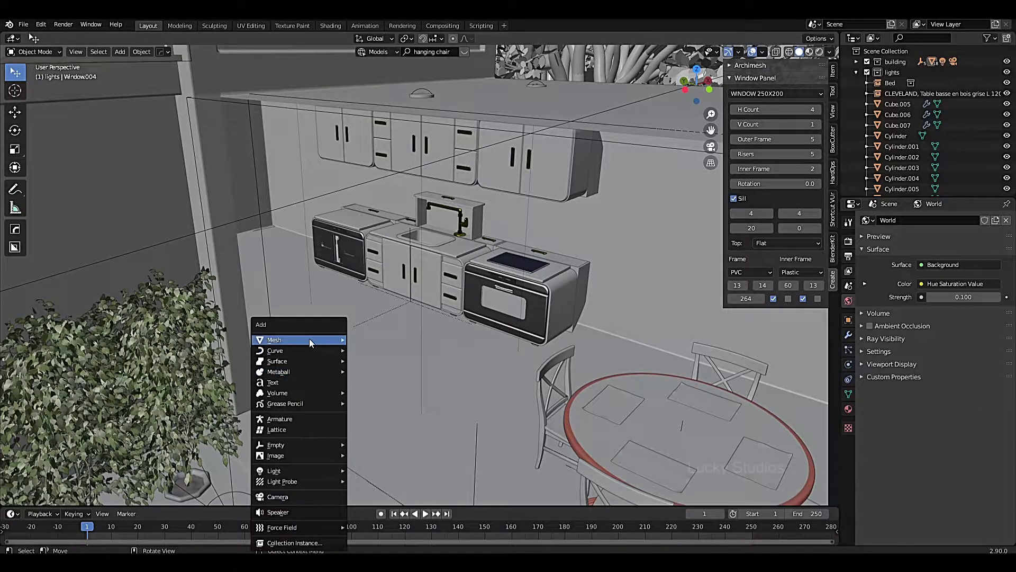
mouse_move(309, 339)
mouse_move(405, 454)
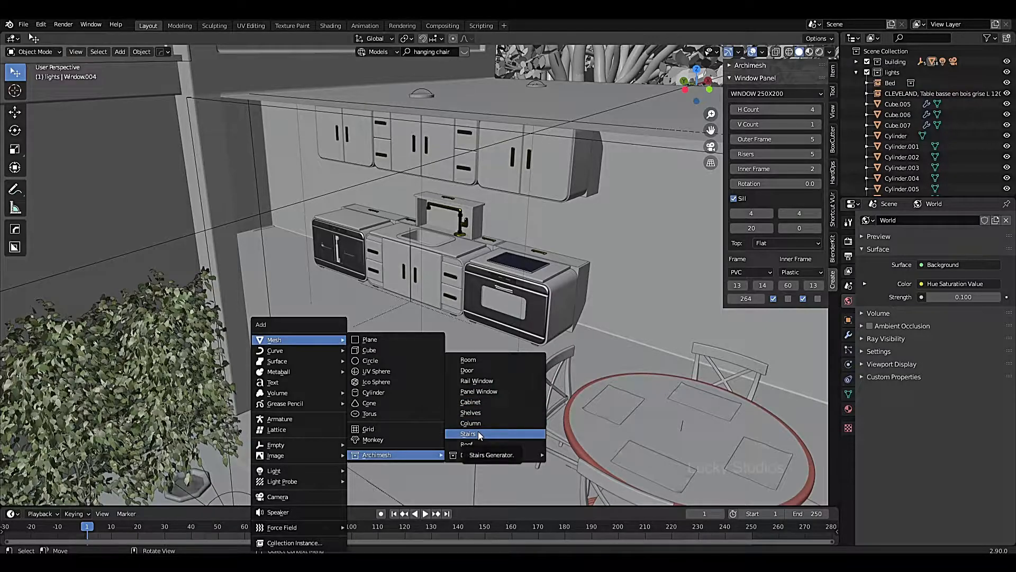
click(478, 433)
- Expand the new staircase's creation settings and change its model to Rounded
shift+middle_drag(367, 433, 395, 388)
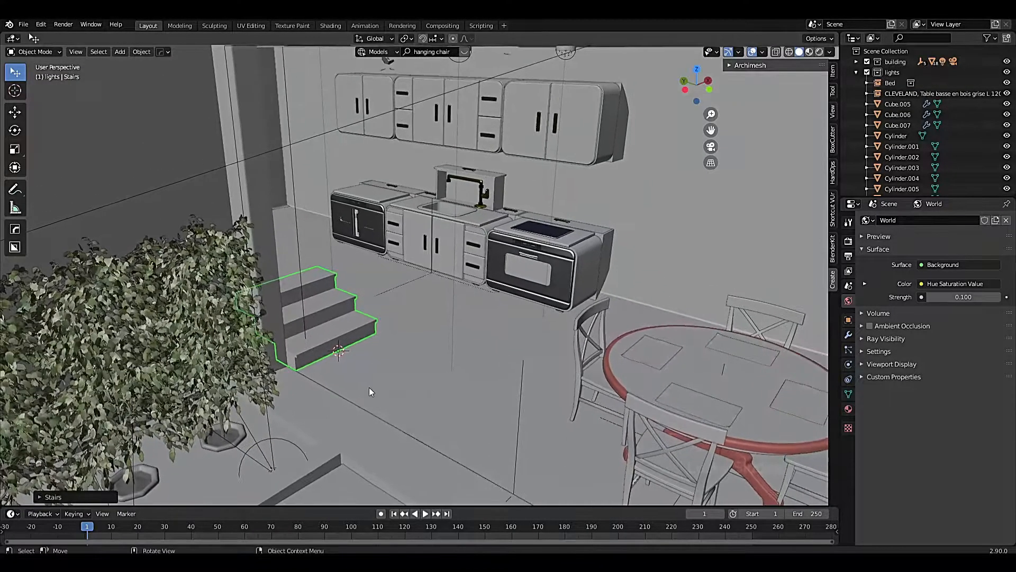
click(37, 497)
middle_drag(297, 384, 285, 383)
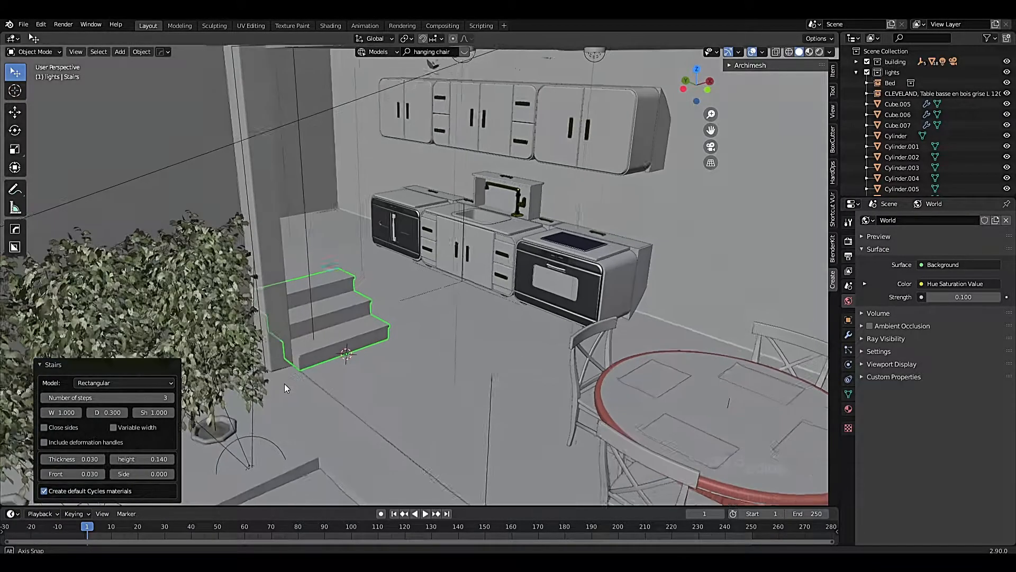
scroll(392, 321, up, 3)
shift+middle_drag(399, 317, 468, 313)
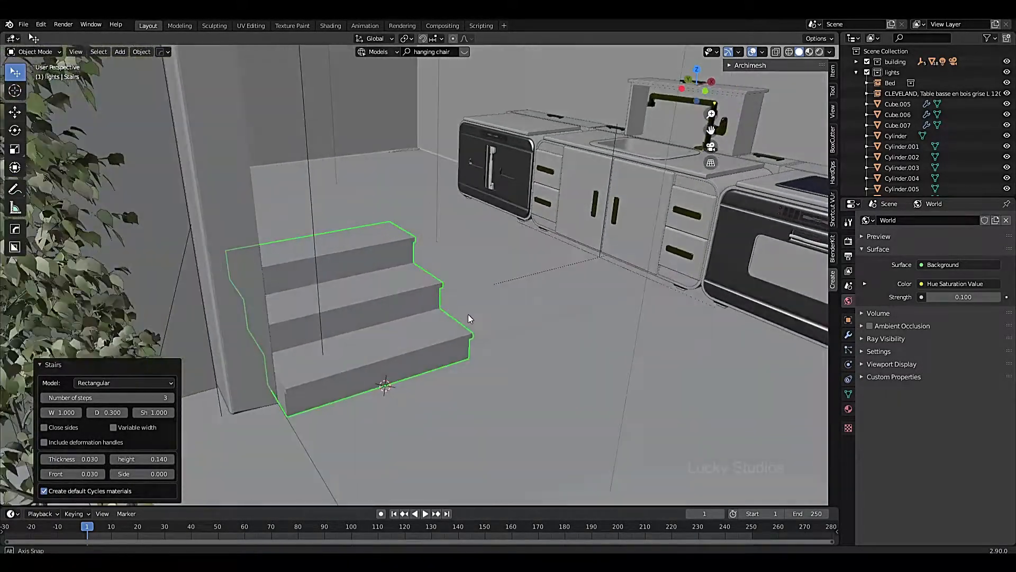
click(150, 382)
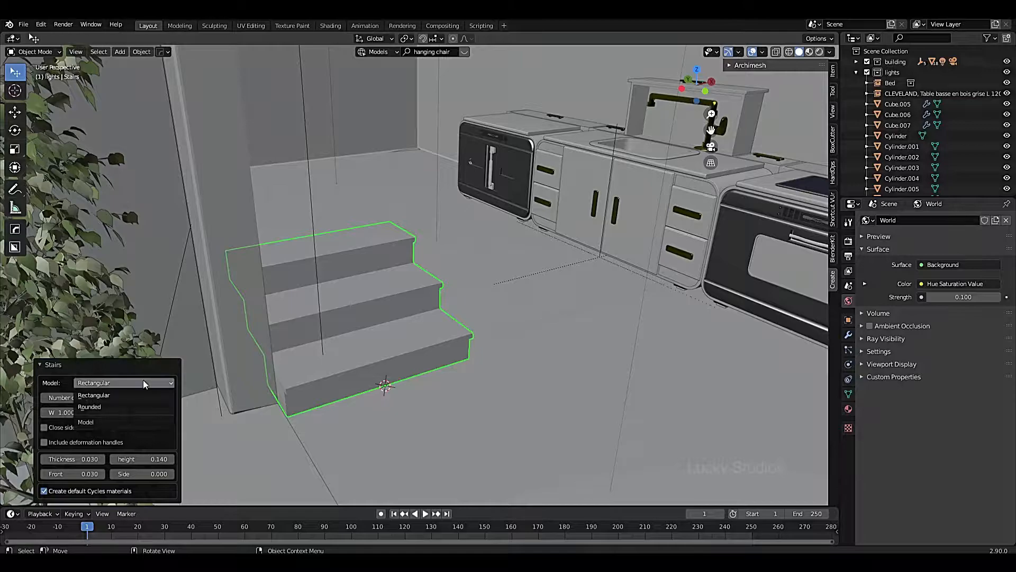
click(137, 407)
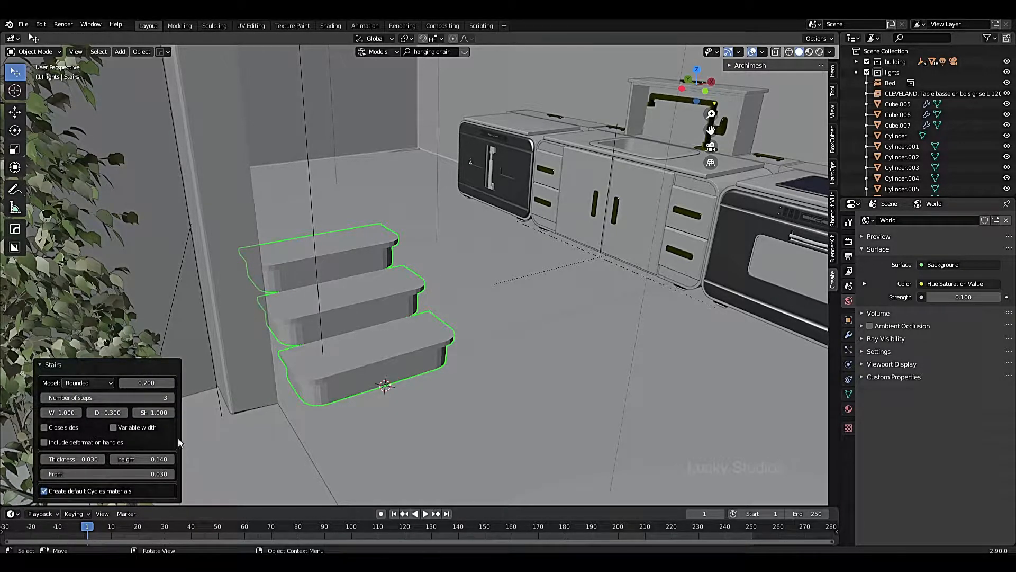
- Set the staircase to 10 steps with a step height of 0.200
click(165, 397)
key(Return)
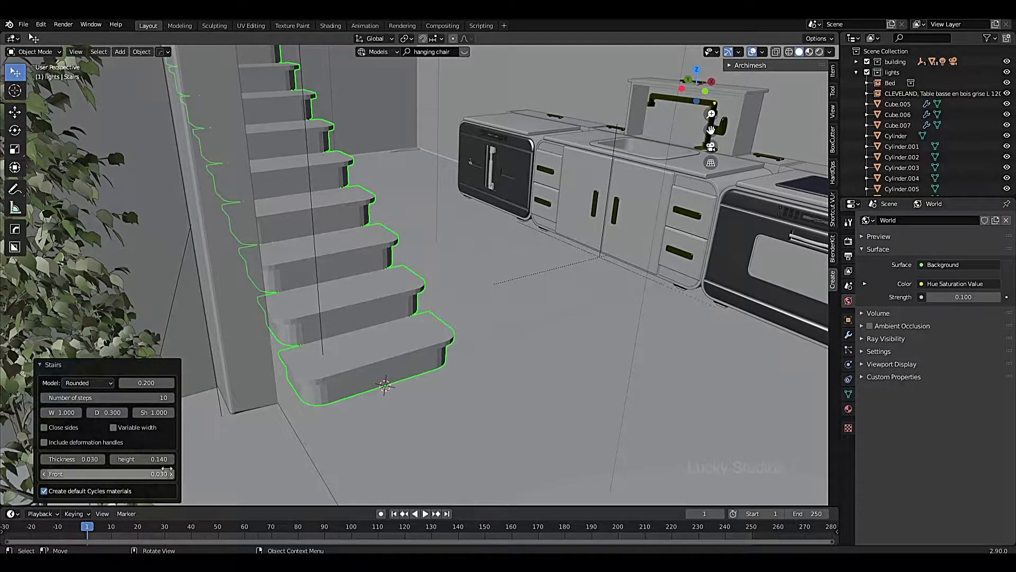
click(162, 460)
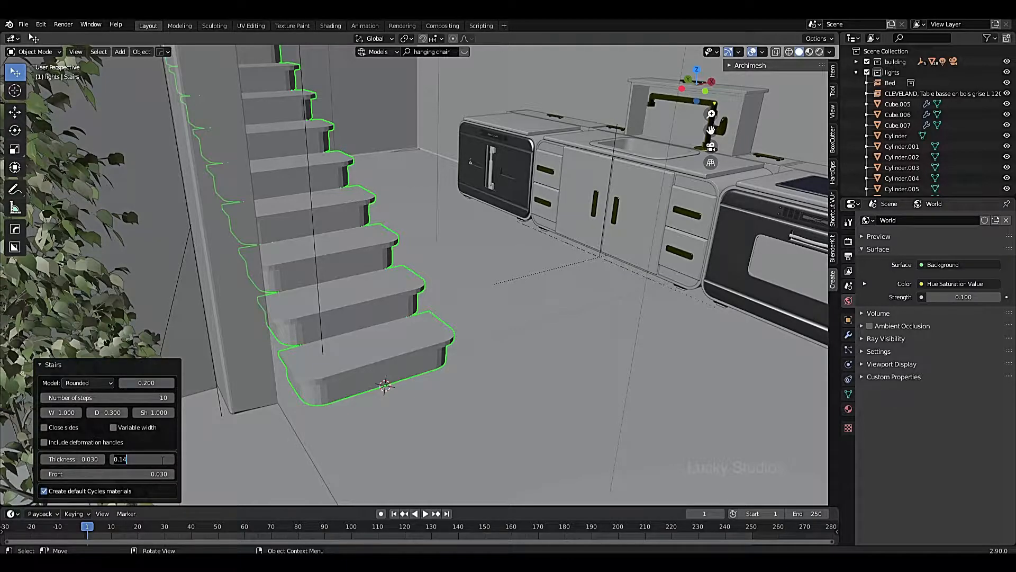
key(Return)
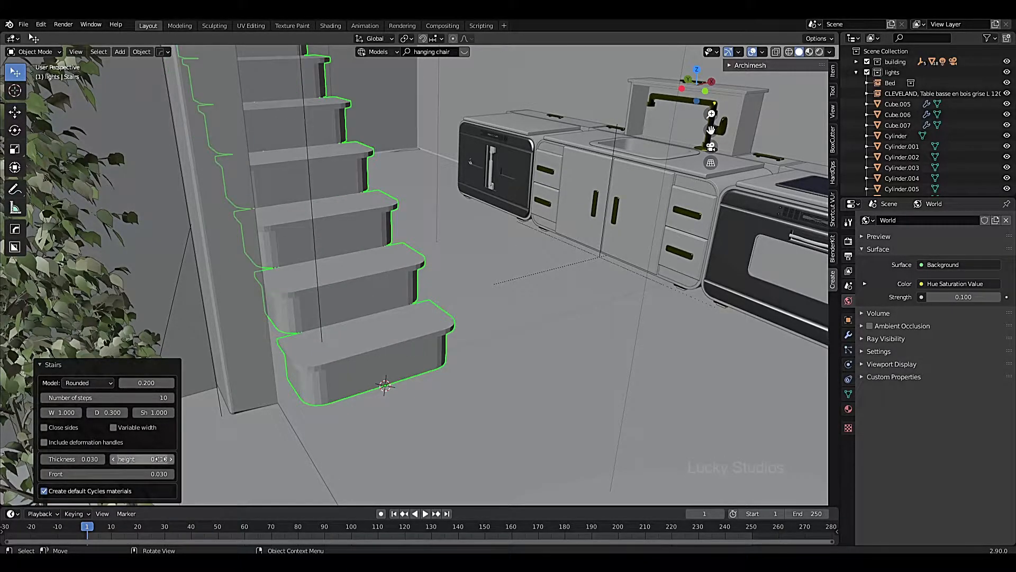
click(154, 459)
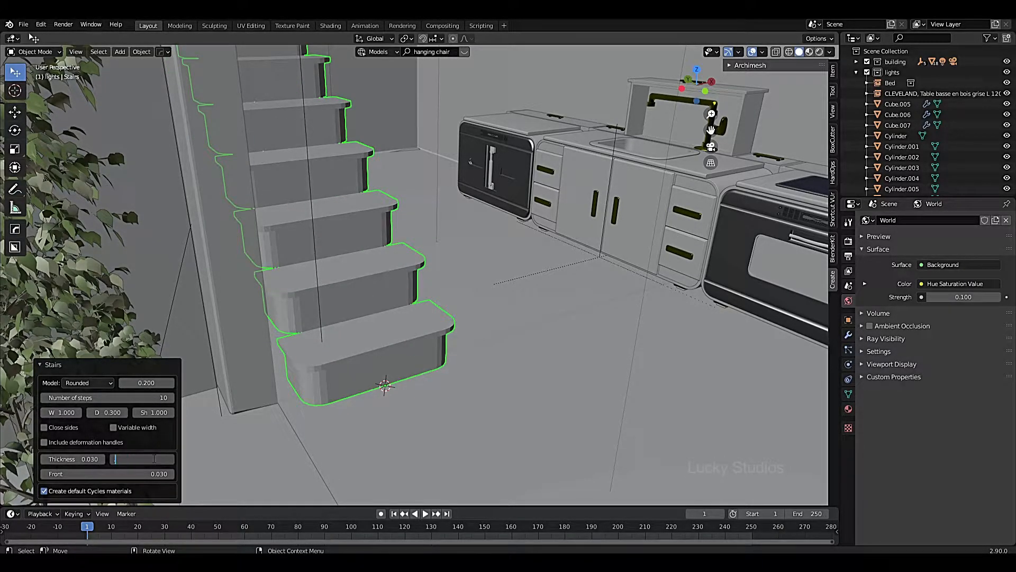
text(.2)
key(Return)
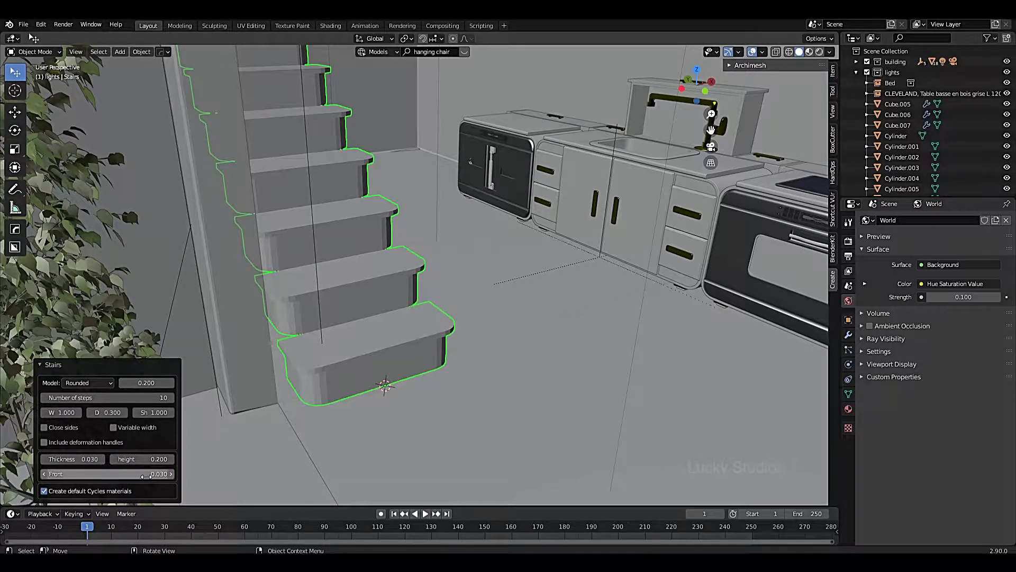
- Set the front overhang of the staircase's steps to 0.060
mouse_move(108, 474)
mouse_down()
mouse_move(159, 474)
mouse_move(115, 474)
mouse_up()
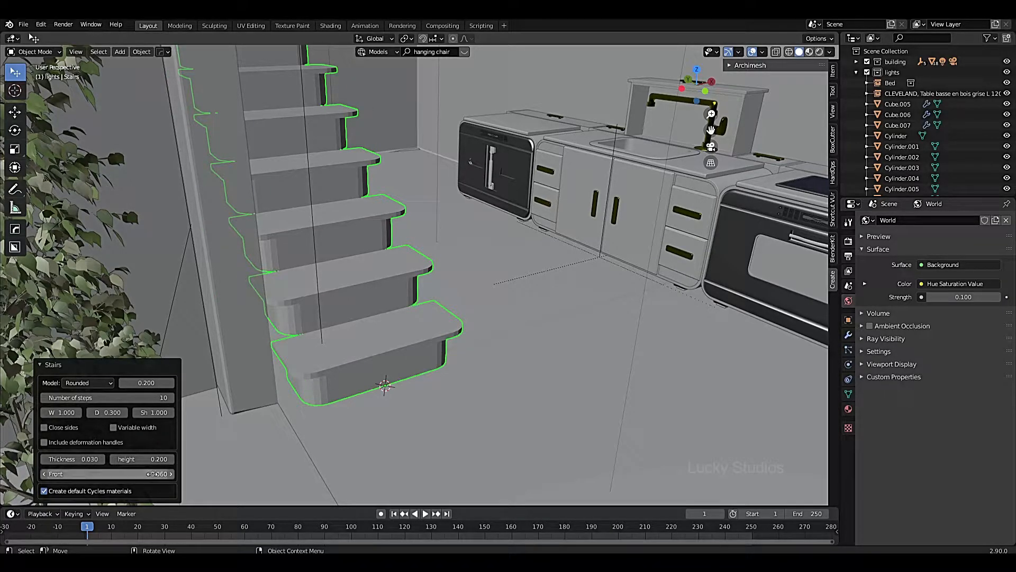
scroll(212, 423, down, 2)
middle_drag(296, 404, 373, 401)
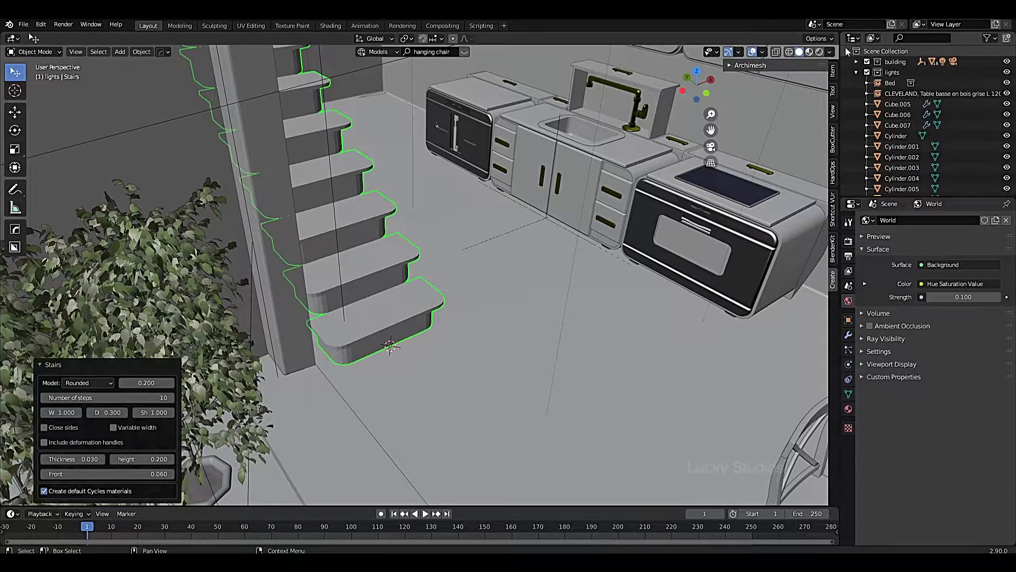
click(731, 63)
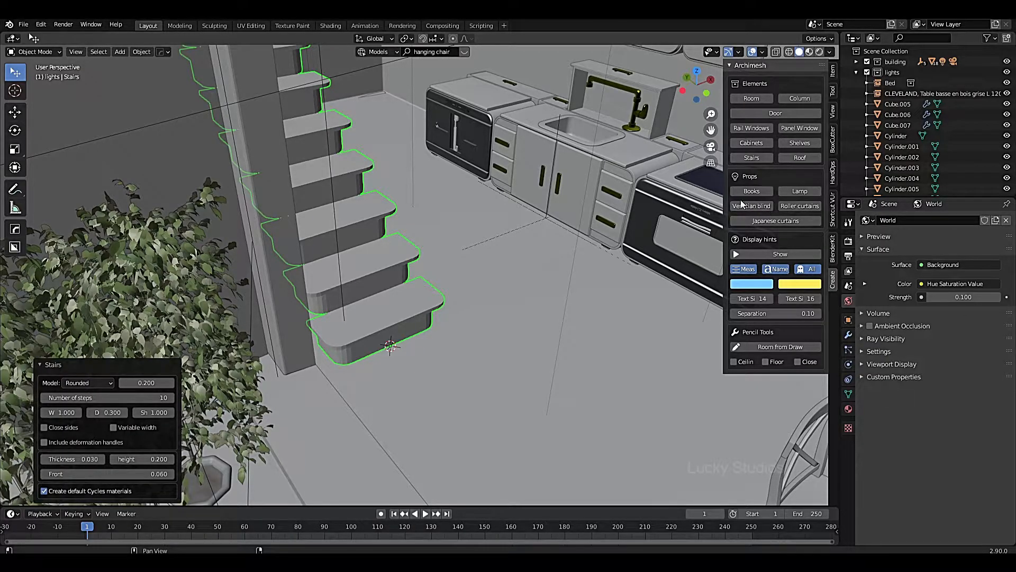
click(730, 65)
- Move the staircase about 1.25 m along the negative global Y axis, away from the corner pillar
middle_drag(721, 164, 532, 220)
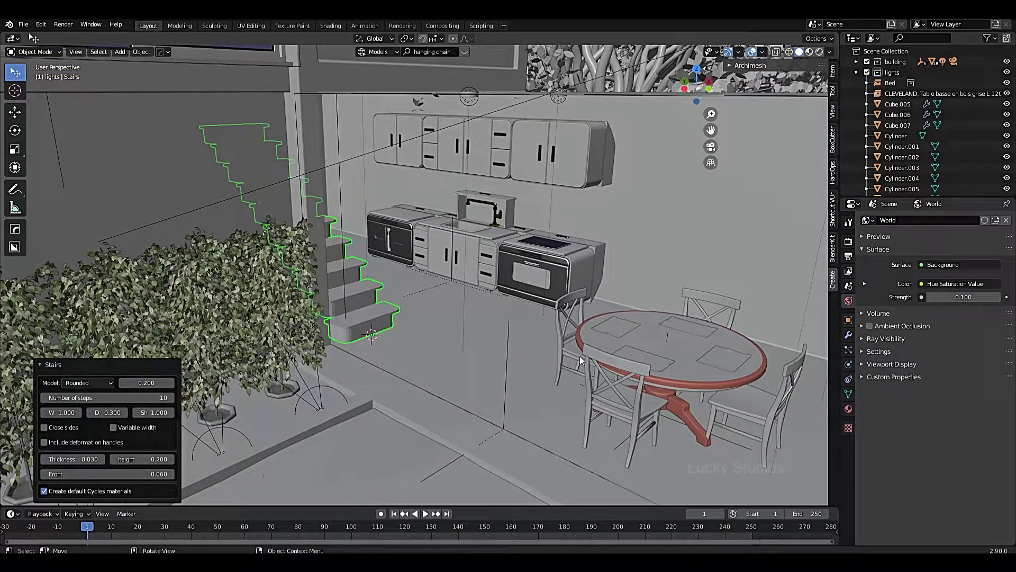
middle_drag(378, 308, 525, 249)
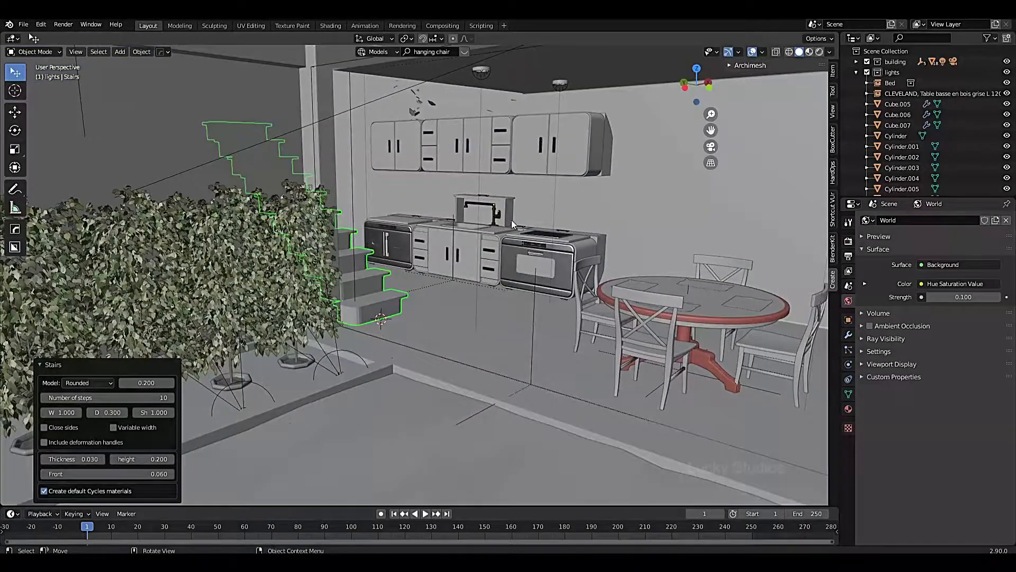
scroll(487, 221, down, 3)
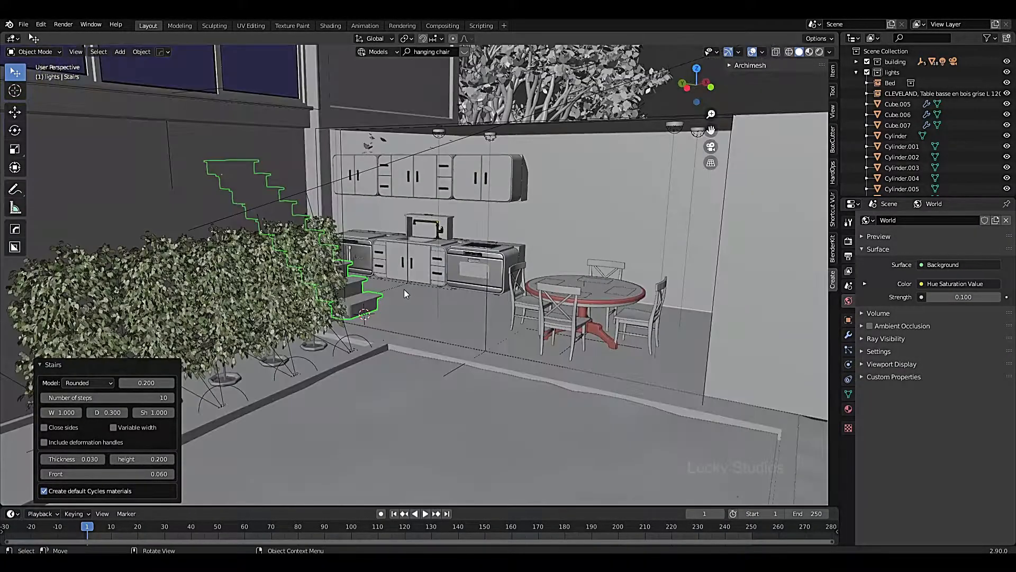
middle_drag(405, 289, 360, 287)
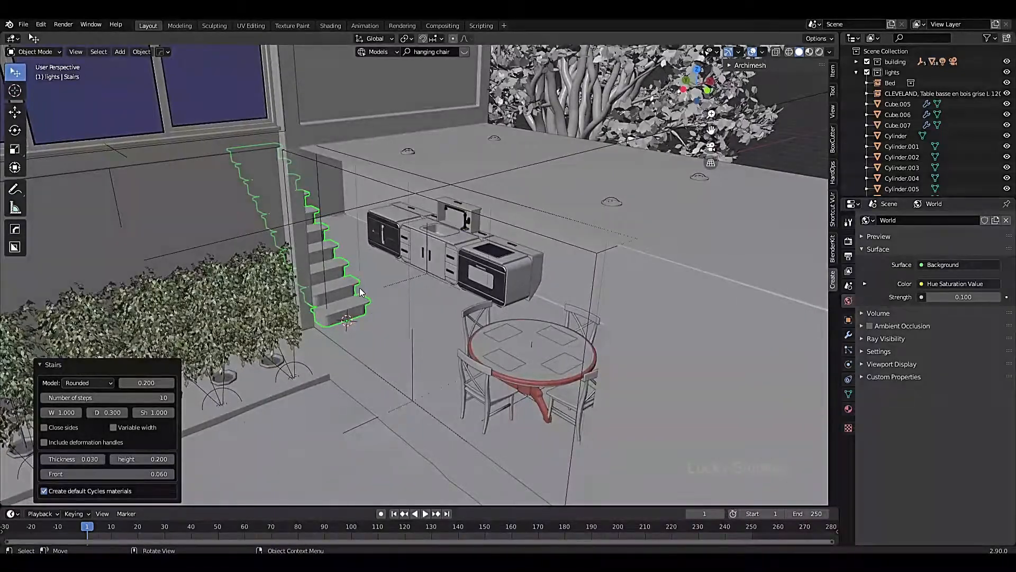
key(g)
key(y)
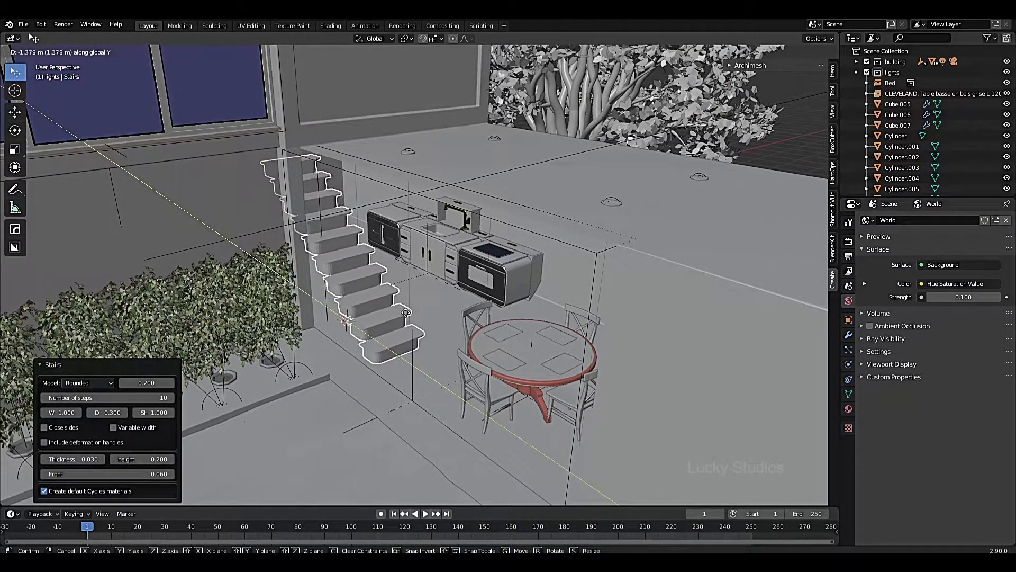
click(370, 353)
- Nudge the staircase slightly further along the global Y axis beside the window opening
middle_drag(370, 351, 382, 332)
key(g)
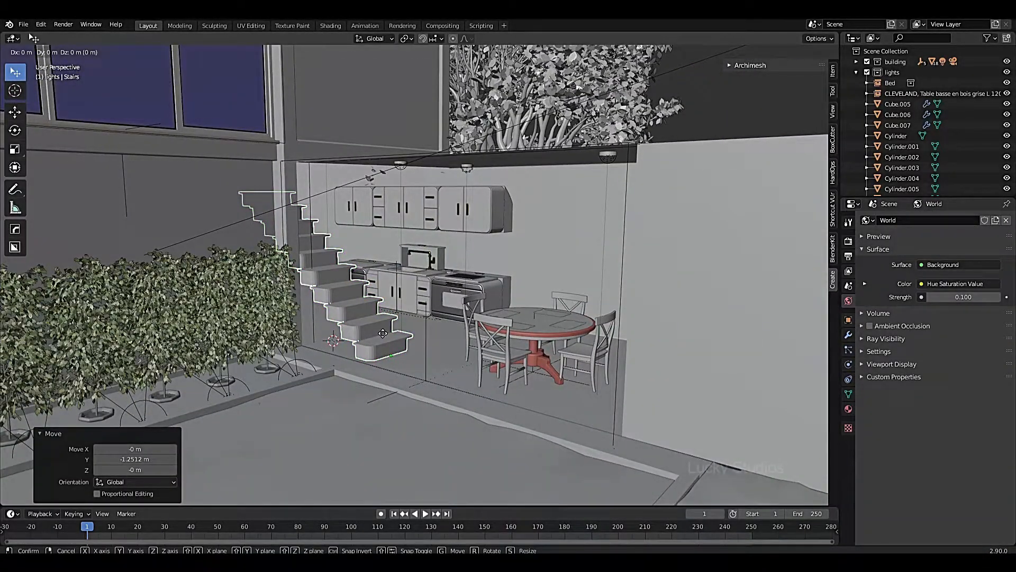
key(y)
click(400, 339)
- Shift the kitchen furniture about 0.4 m along the negative global Y axis, away from the staircase
middle_drag(399, 337, 419, 326)
click(424, 291)
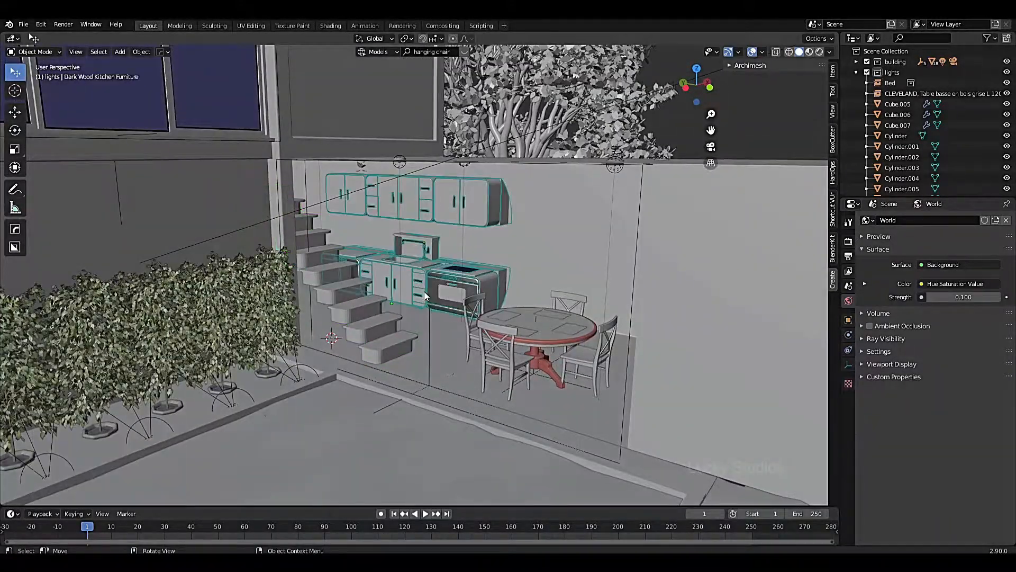
key(g)
key(y)
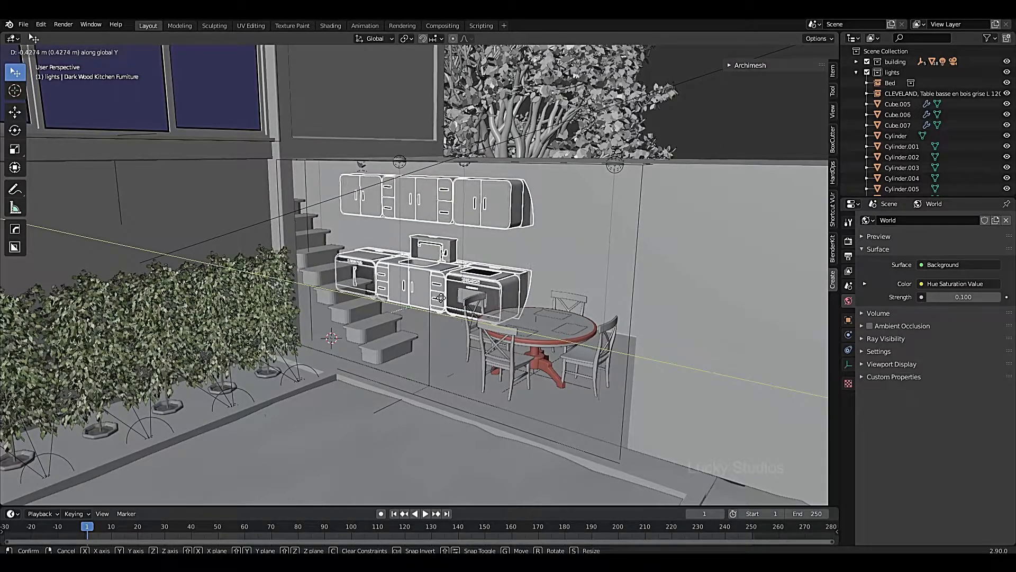
click(445, 296)
- Unhide the side wing's large window and bring the whole house and its grounds into view
middle_drag(445, 296, 432, 341)
key(alt+h)
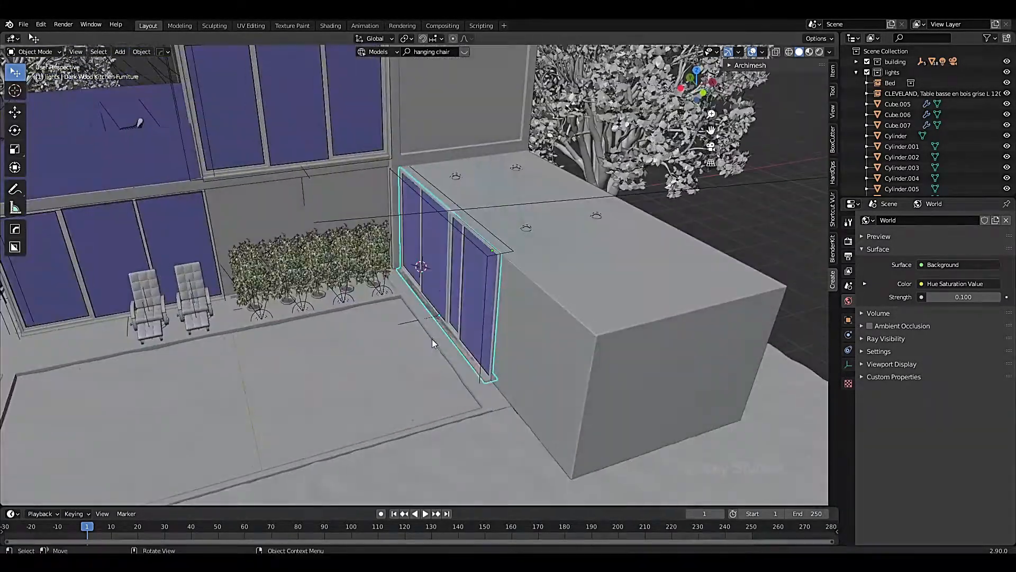
scroll(432, 341, down, 3)
shift+middle_drag(364, 371, 471, 300)
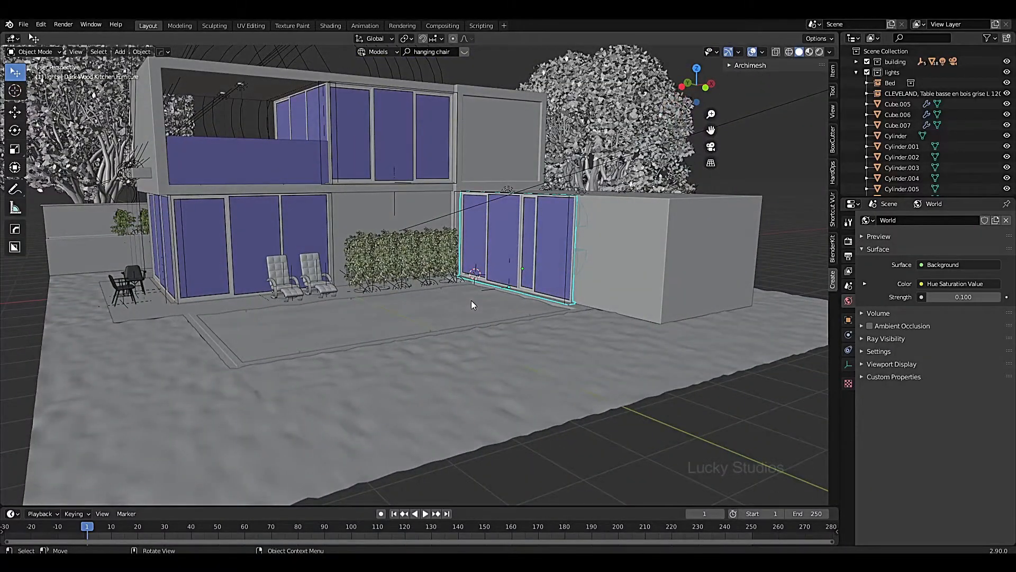
key(KP_0)
middle_drag(666, 306, 566, 365)
scroll(533, 327, down, 2)
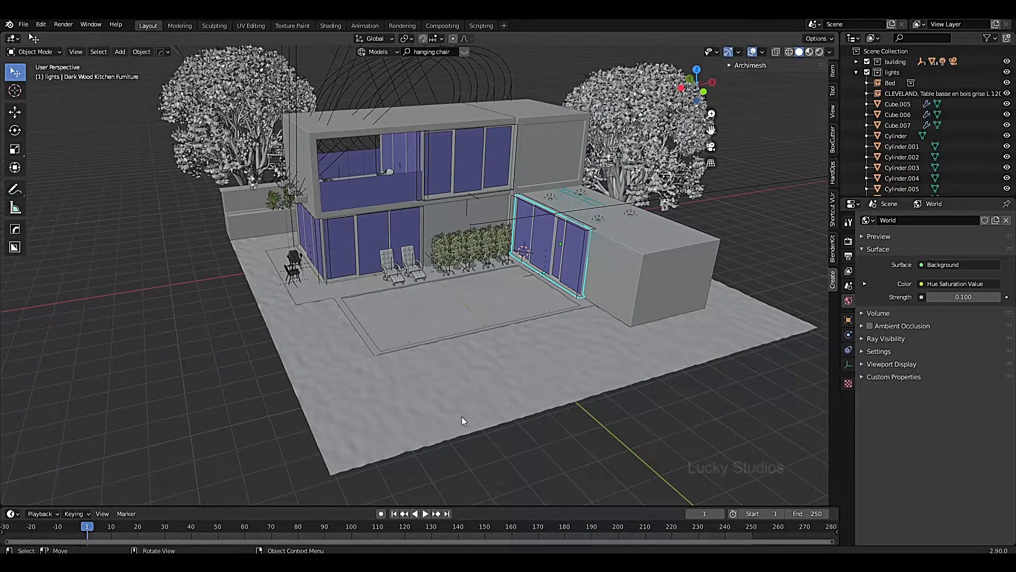
- Select the ground plane around the house and start the Shortcut VUr on-screen input display
click(423, 414)
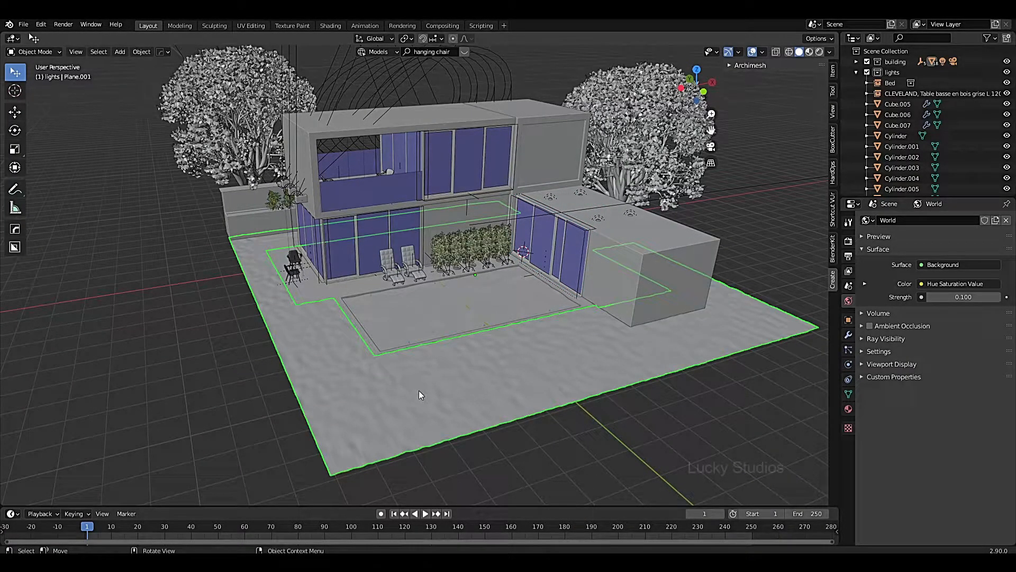
drag(831, 217, 835, 217)
click(731, 65)
click(736, 80)
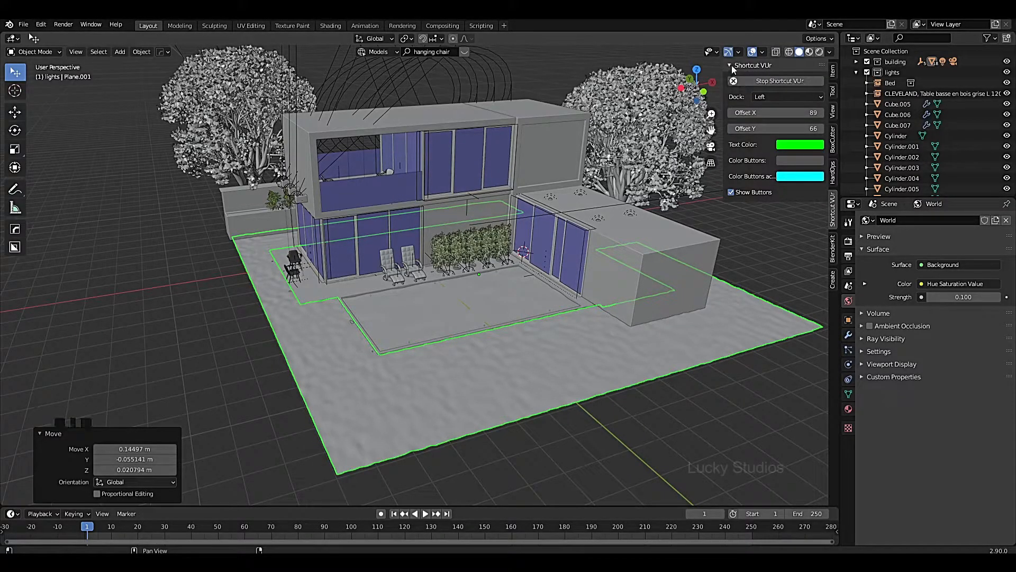
click(733, 65)
- Switch to the top orthographic view and put the ground plane into Weight Paint mode
middle_drag(463, 357, 457, 360)
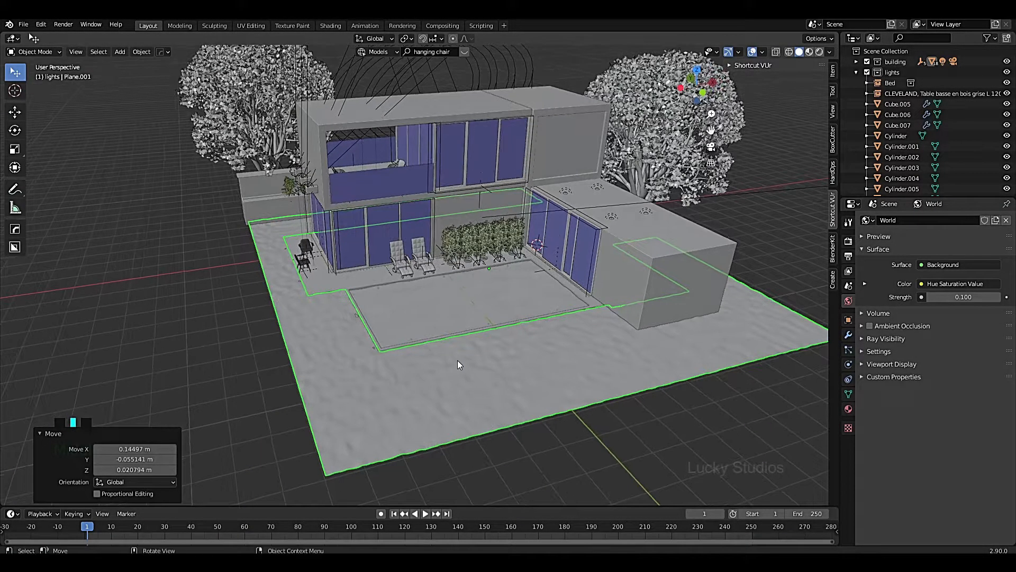
key(KP_7)
scroll(473, 333, down, 2)
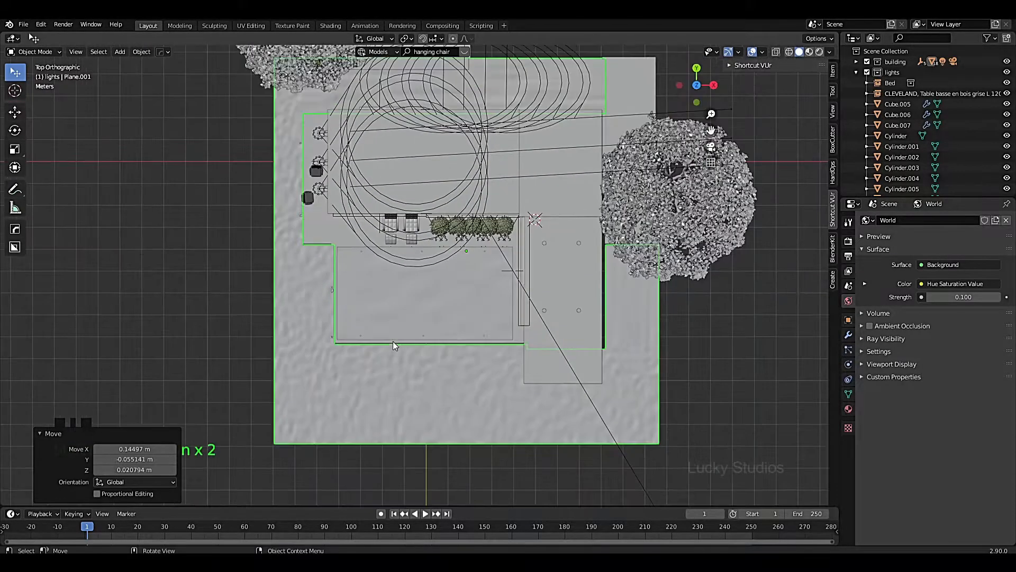
shift+middle_drag(393, 342, 372, 358)
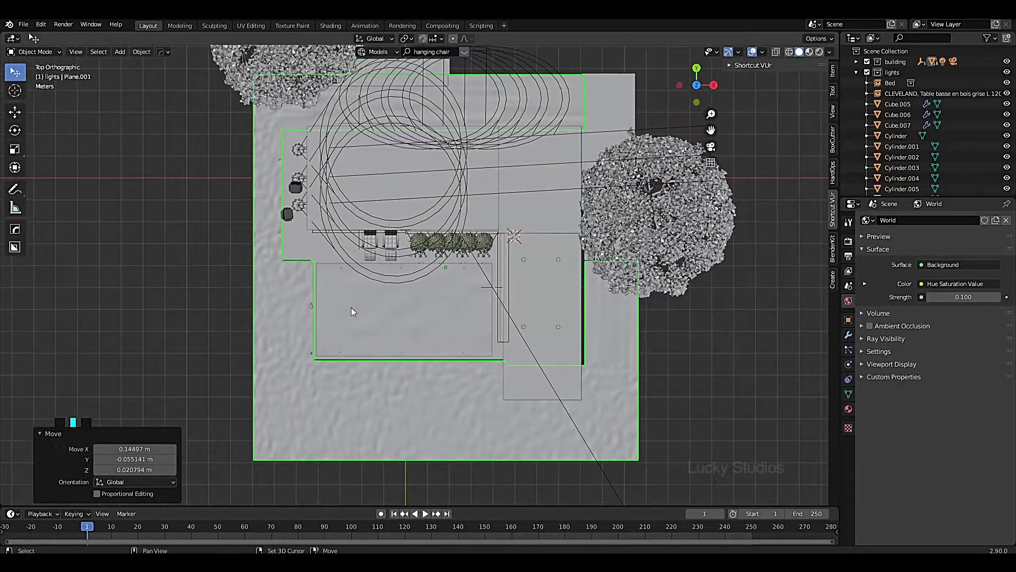
click(59, 52)
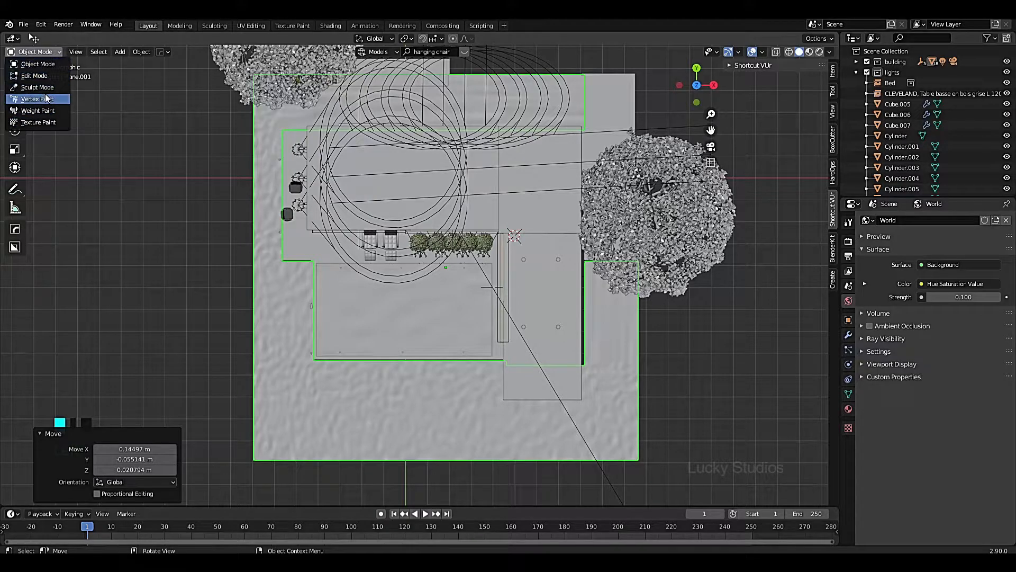
click(37, 110)
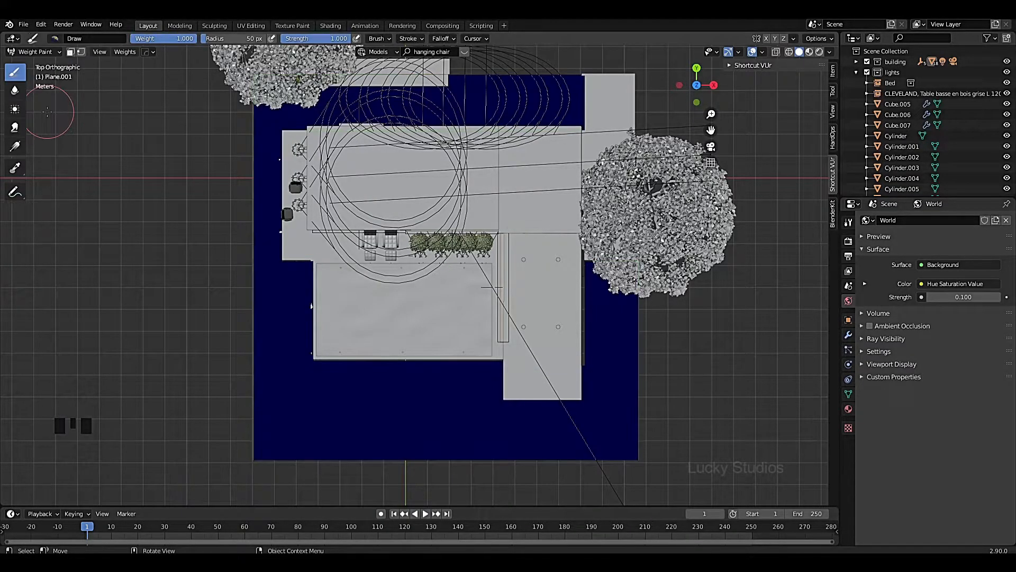
- Apply a linear weight gradient with weight 1.000 across the ground, from its front edge past its back edge
scroll(272, 267, up, 1)
scroll(335, 247, down, 1)
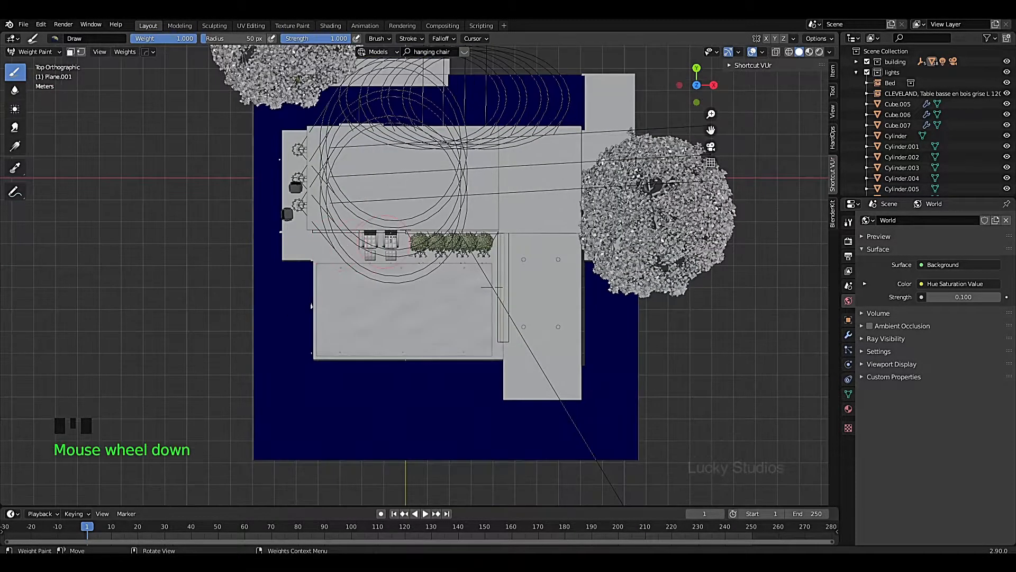
shift+middle_drag(392, 280, 387, 302)
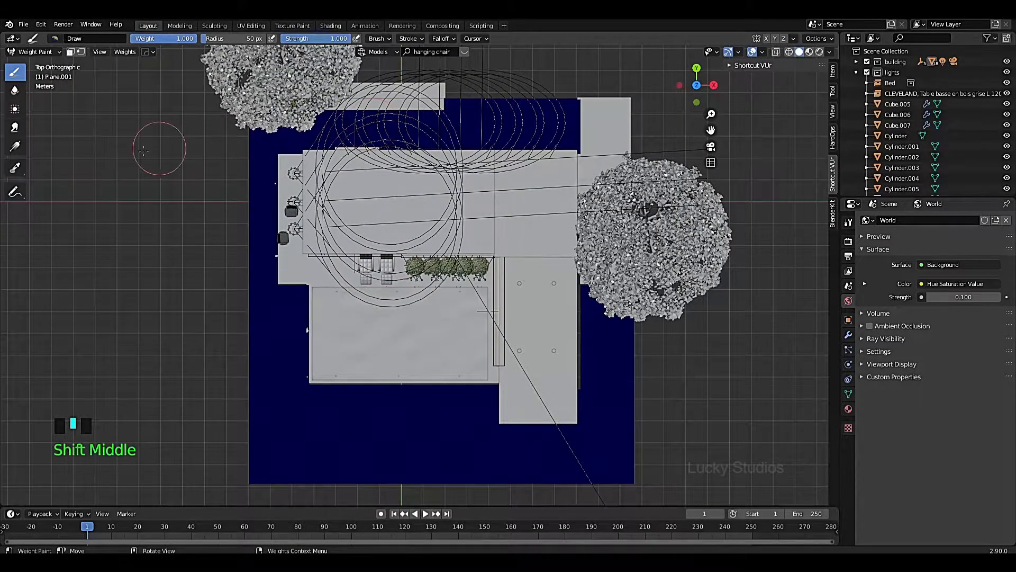
click(18, 147)
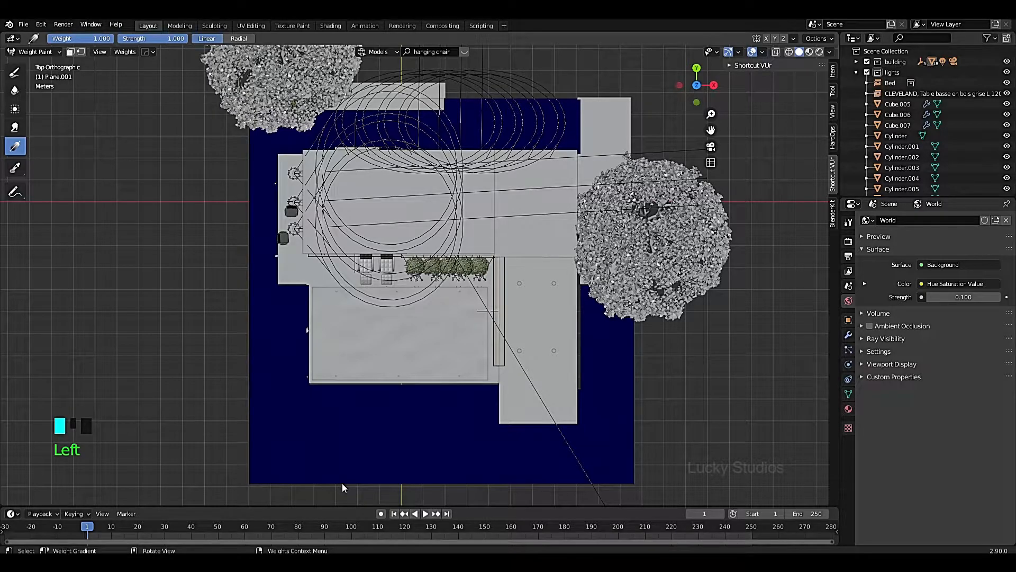
drag(344, 481, 344, 16)
scroll(374, 324, down, 3)
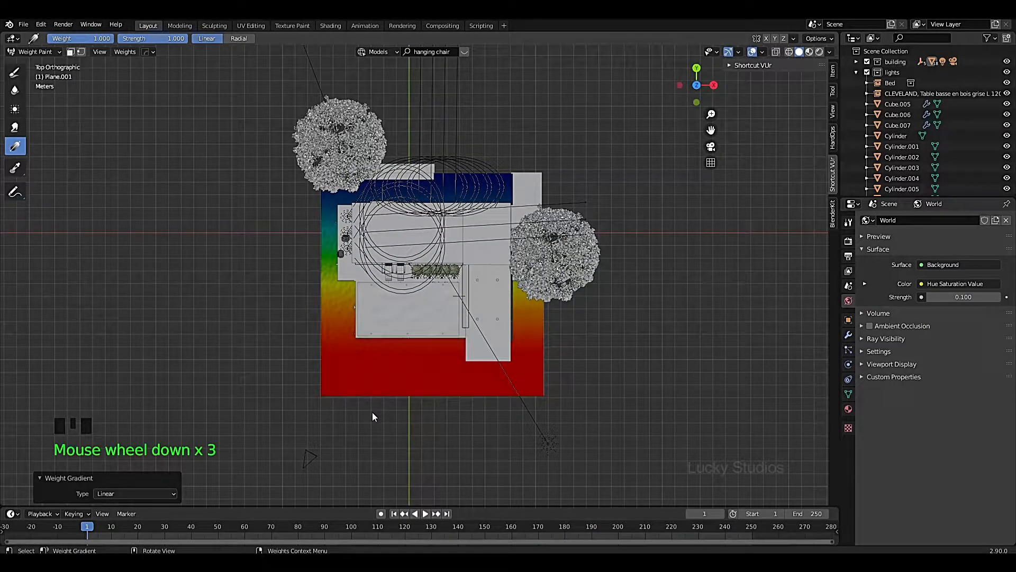
- Set the gradient weight to 0.000 and apply it from the ground's front edge toward the house
right_click(207, 297)
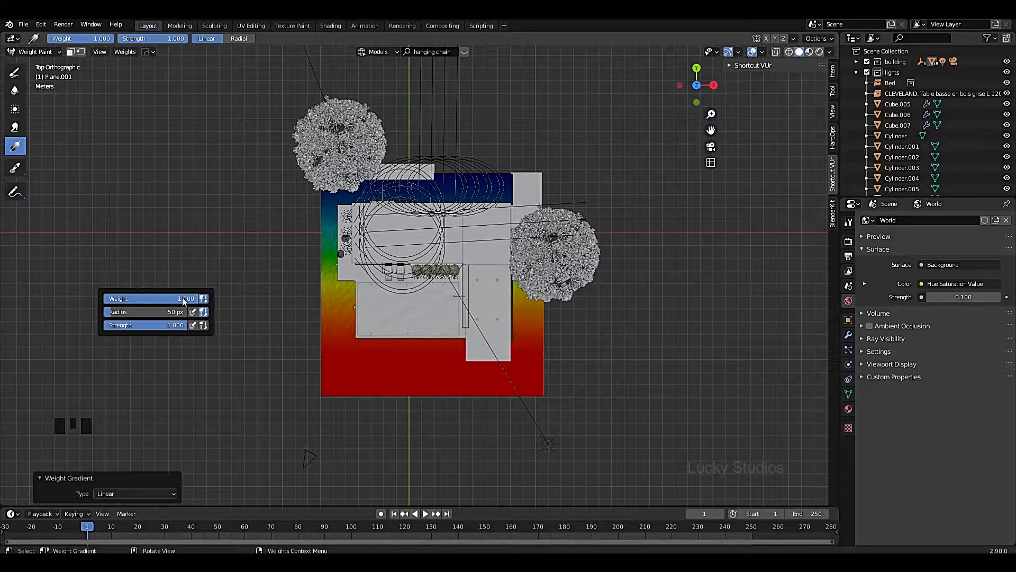
drag(189, 297, 111, 298)
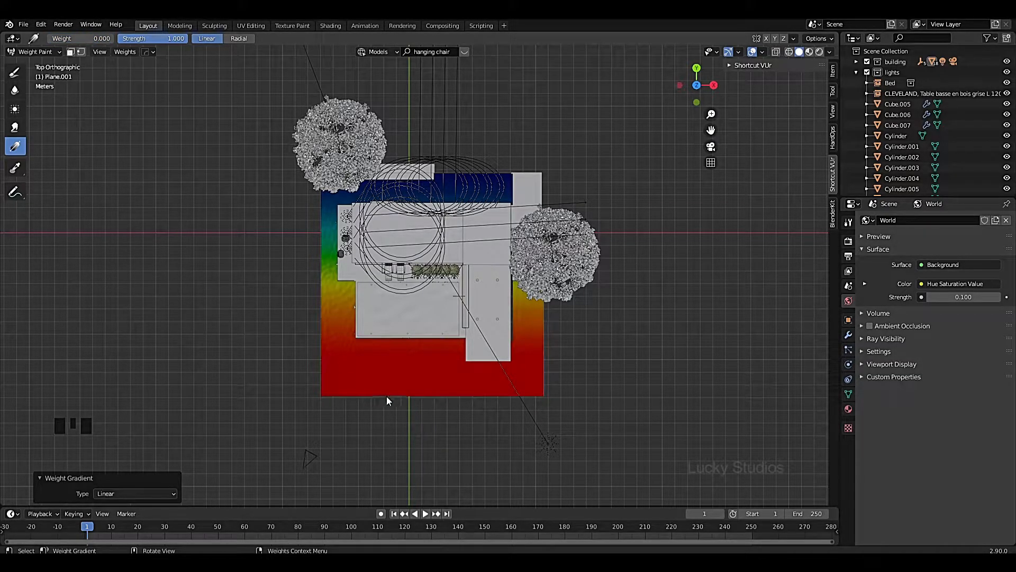
drag(379, 389, 397, 253)
- Set the weight back to 1.000 and reapply the linear gradient from the ground's front edge to well past the back
right_click(190, 269)
drag(142, 265, 231, 265)
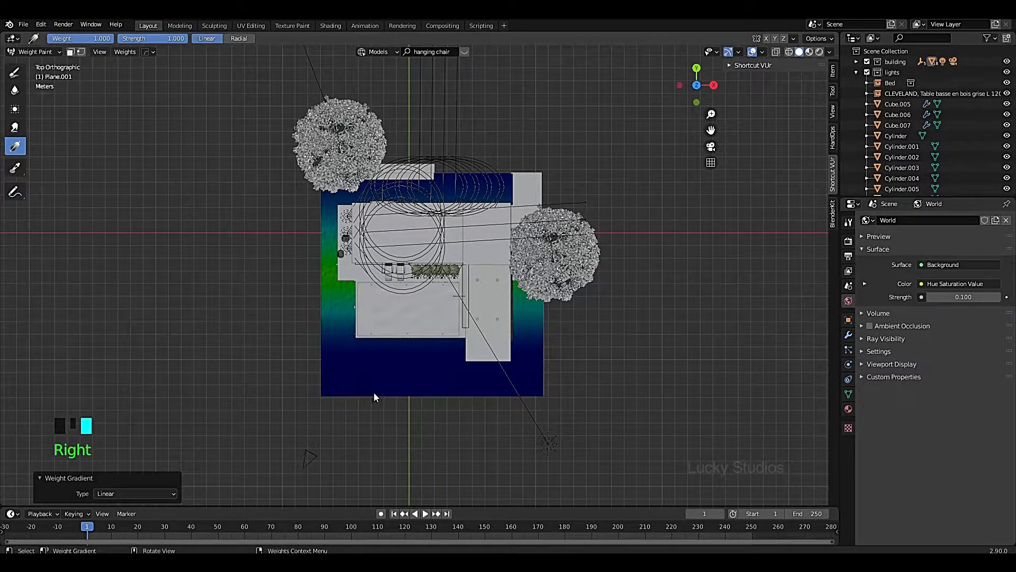
drag(368, 395, 358, 71)
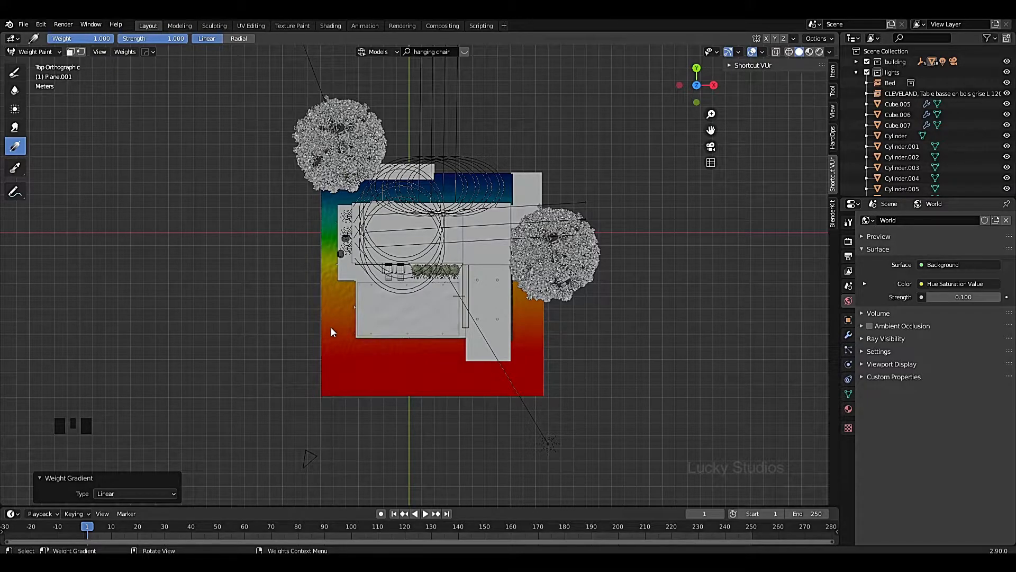
- Look through the scene camera and examine how the ground's weight gradient falls within the camera frame
scroll(386, 405, down, 2)
middle_drag(386, 405, 370, 421)
scroll(369, 417, up, 2)
scroll(371, 417, up, 1)
key(KP_0)
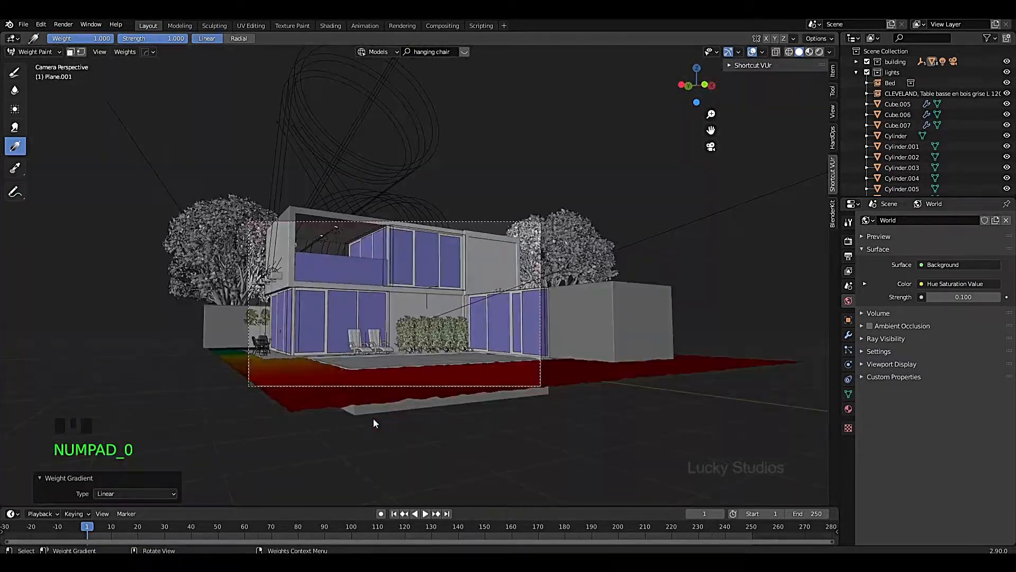
scroll(410, 431, up, 3)
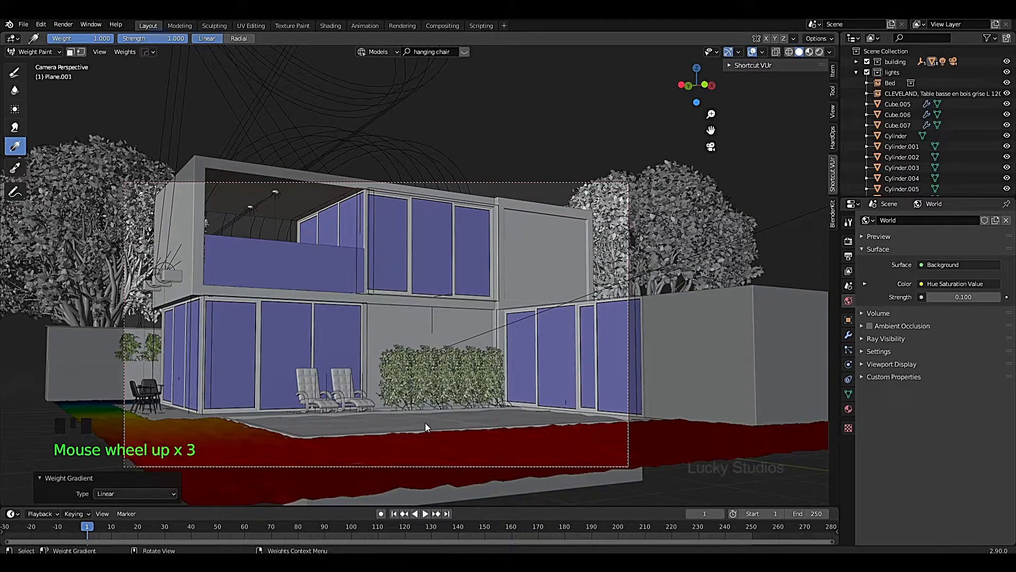
scroll(425, 427, down, 2)
scroll(430, 430, up, 1)
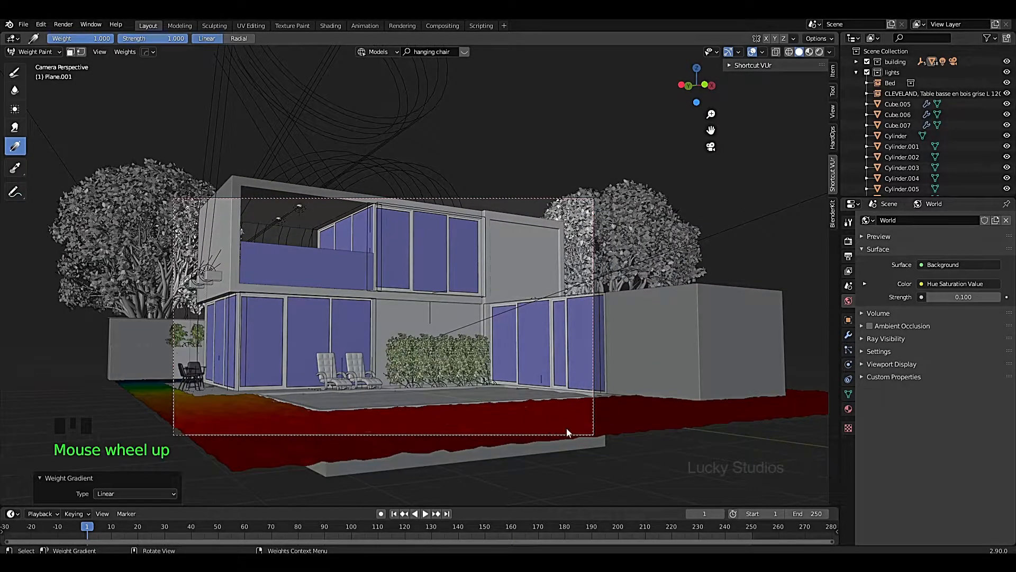
scroll(758, 412, down, 1)
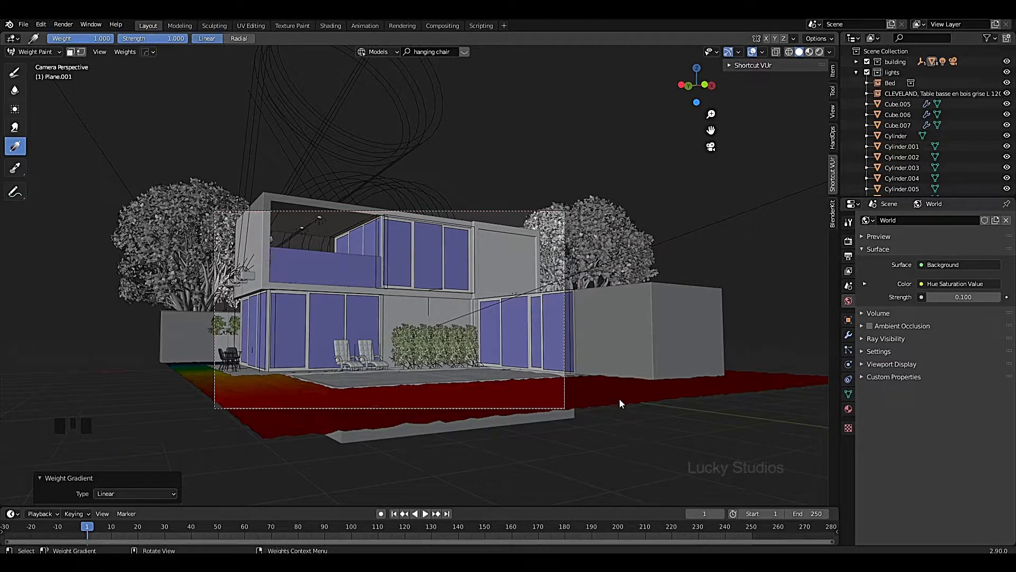
scroll(602, 392, up, 1)
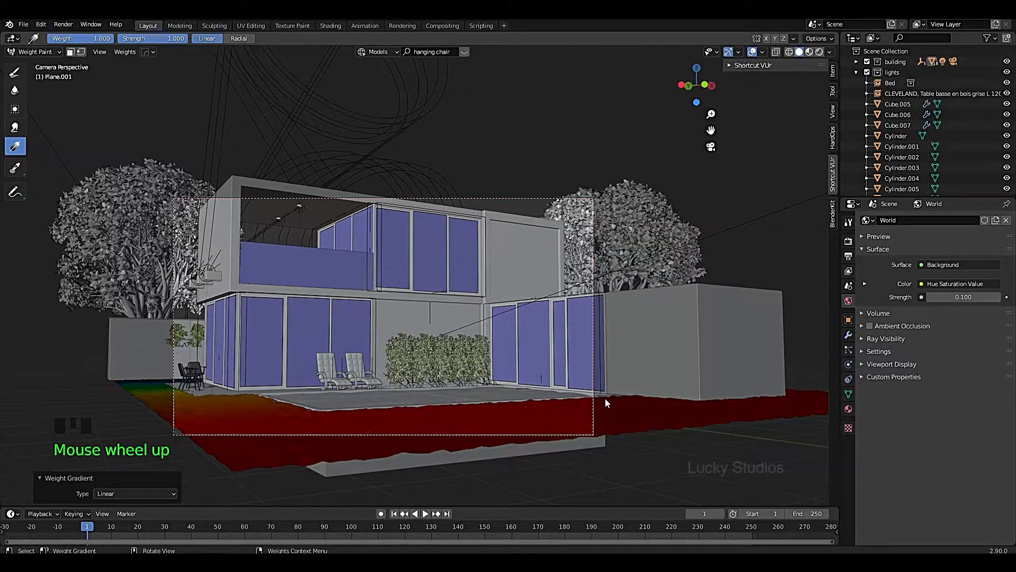
scroll(606, 408, down, 1)
key(Left)
key(Left)
key(Left)
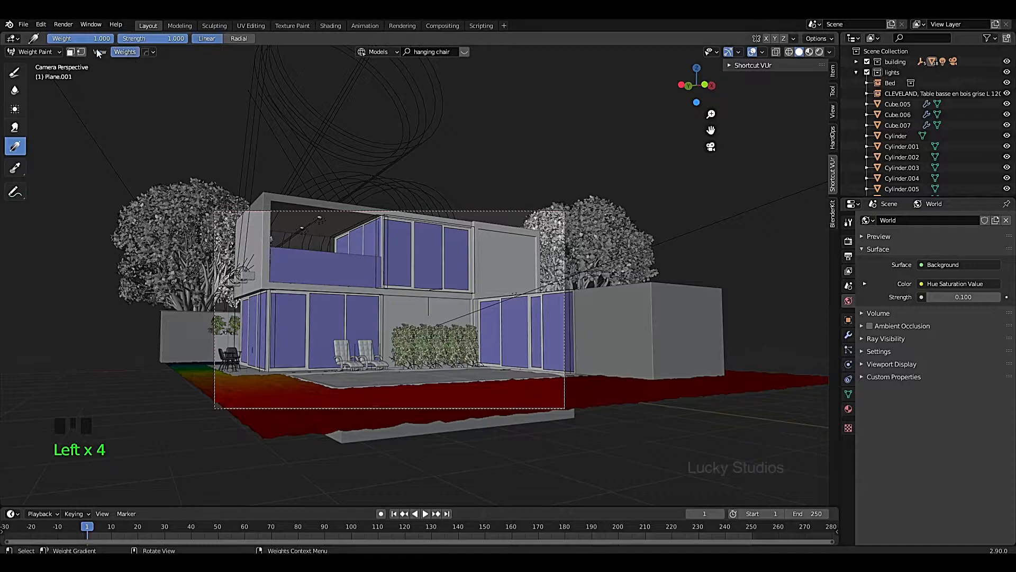
- Open the ground plane in Edit Mode, clear its face selection, and return to Object Mode
click(40, 52)
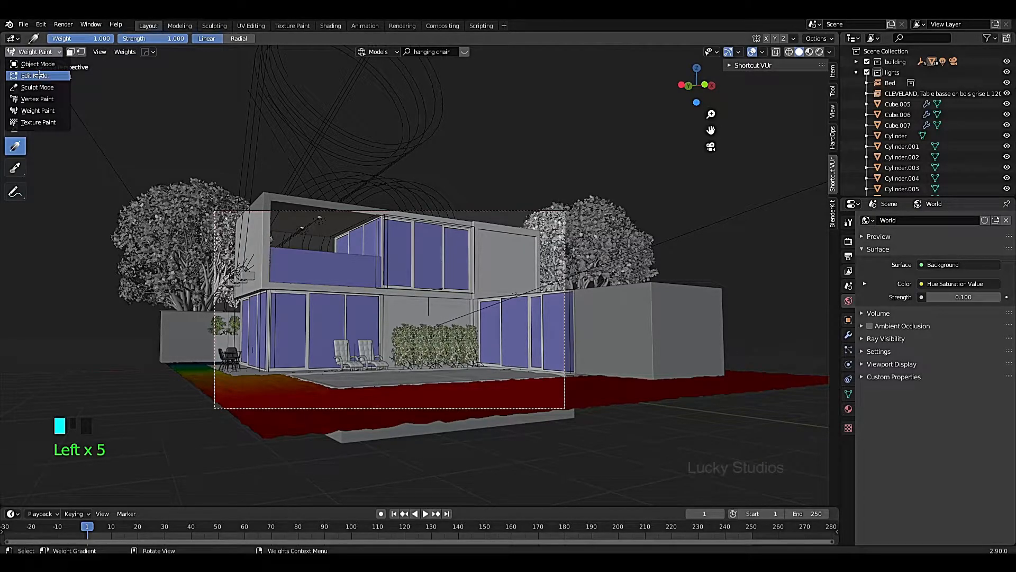
click(39, 75)
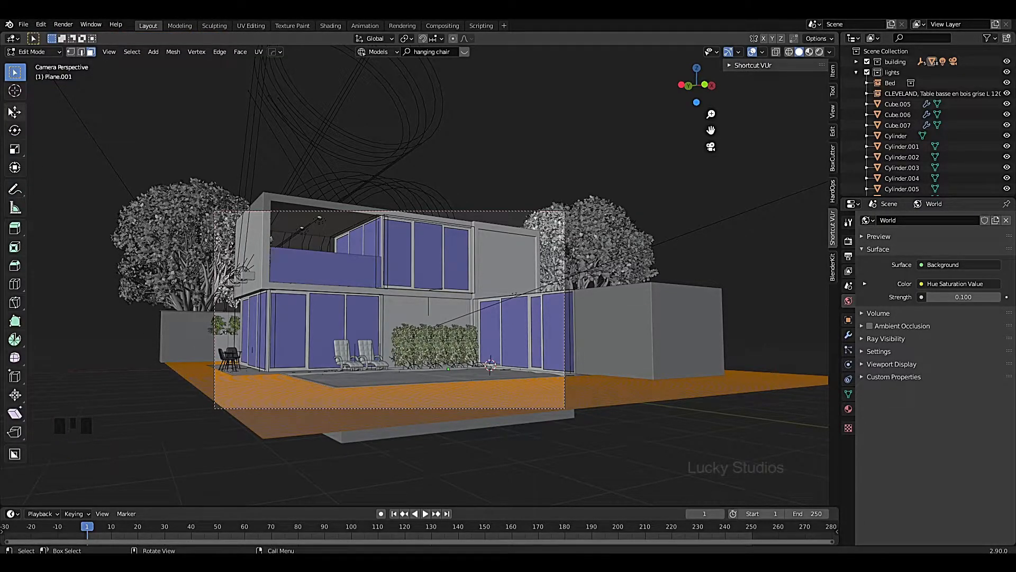
key(c)
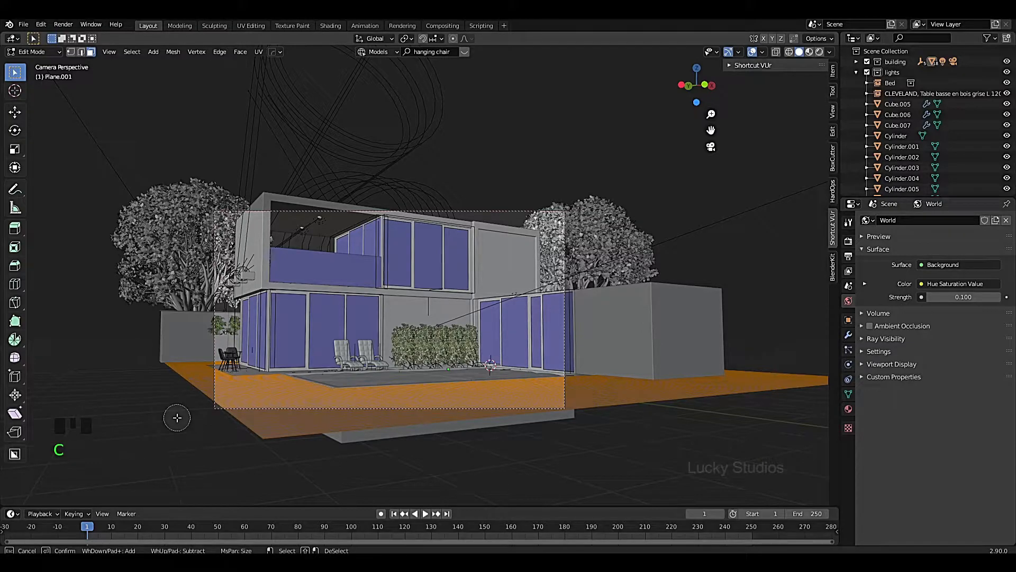
shift+middle_drag(349, 390, 345, 411)
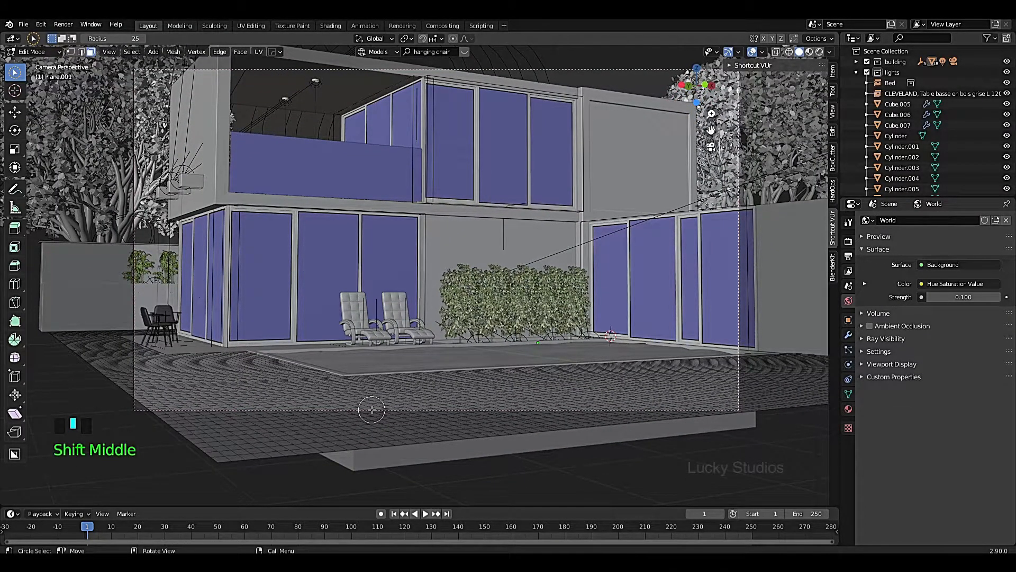
scroll(372, 409, down, 2)
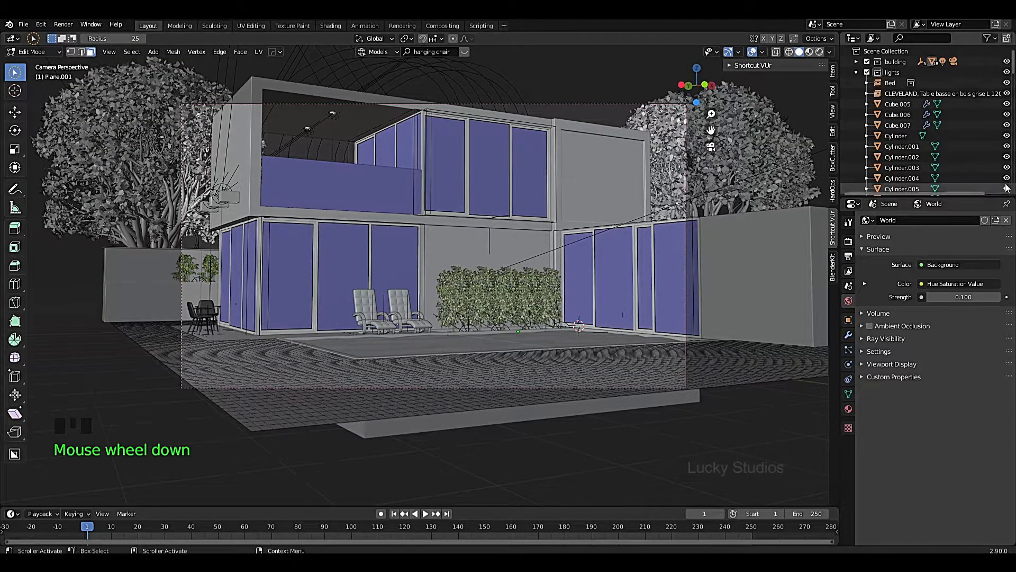
key(Tab)
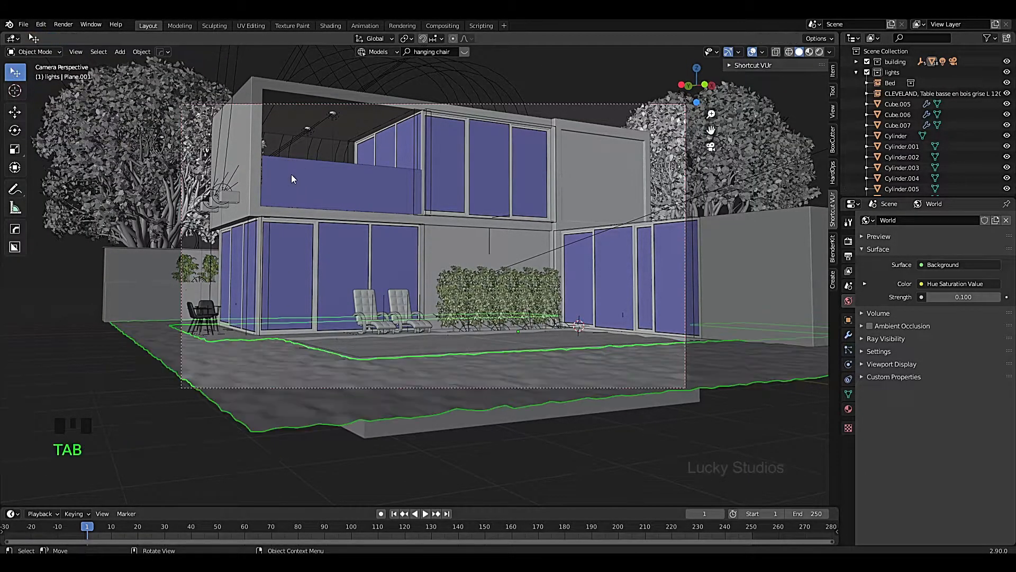
- Select the scene camera and raise it about 0.137 m along the global Z axis
scroll(706, 281, down, 1)
click(577, 130)
scroll(477, 331, up, 1)
scroll(477, 328, up, 1)
shift+middle_drag(476, 328, 475, 348)
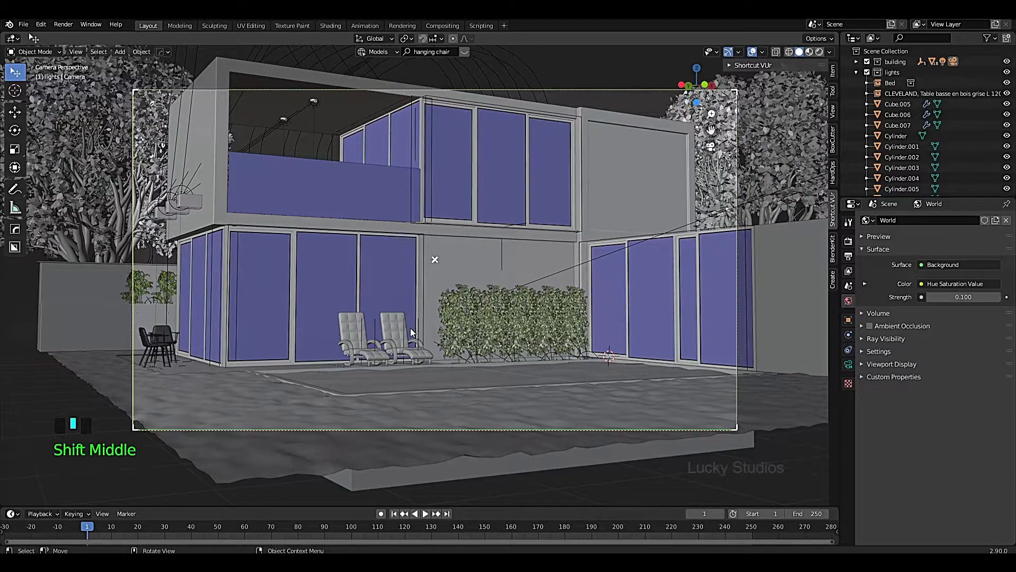
key(g)
key(z)
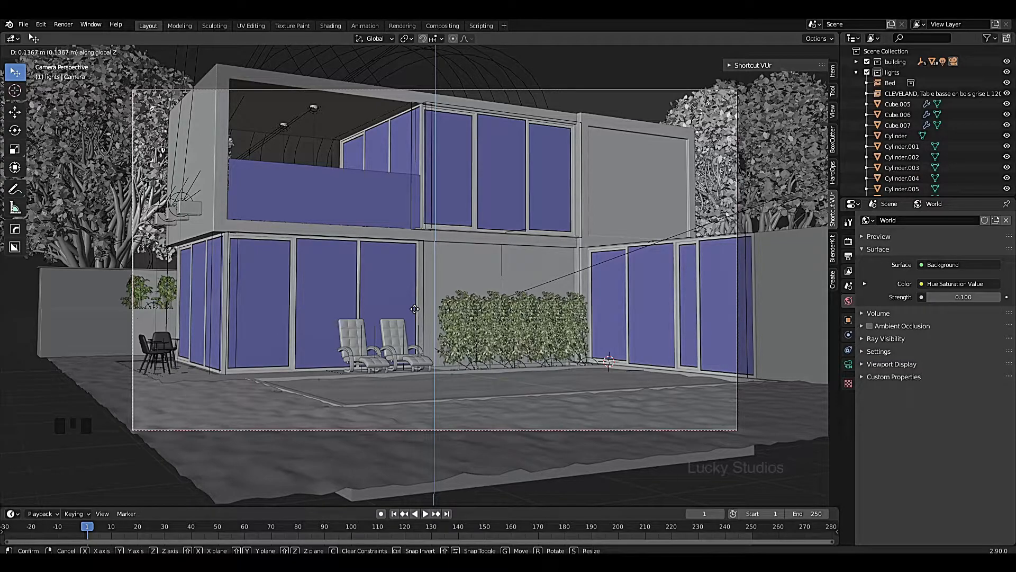
click(414, 309)
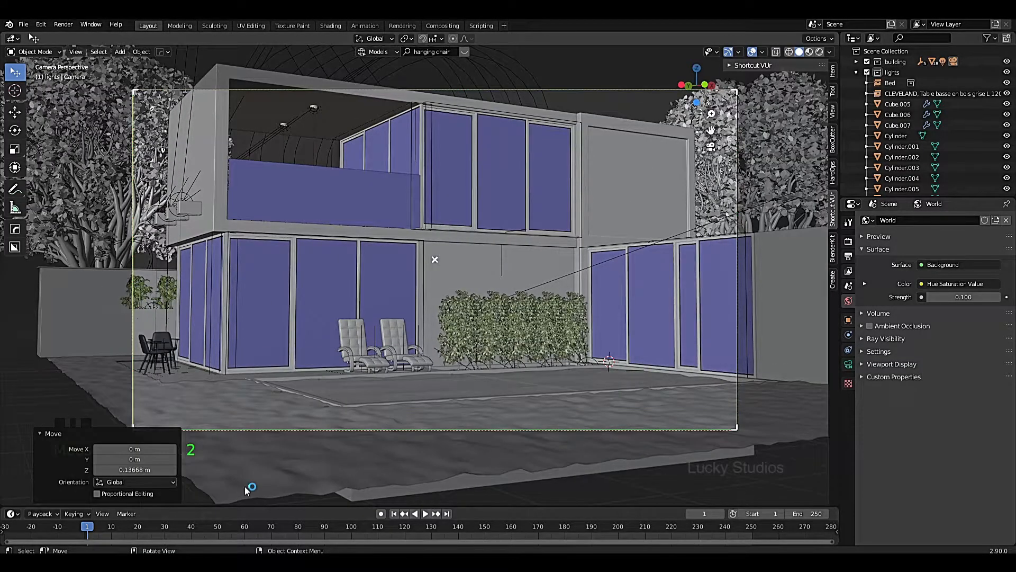
- In Edit Mode, use Circle Select to select all the ground plane's faces that lie outside the camera frame
click(245, 486)
scroll(299, 470, down, 1)
scroll(260, 441, up, 1)
key(Tab)
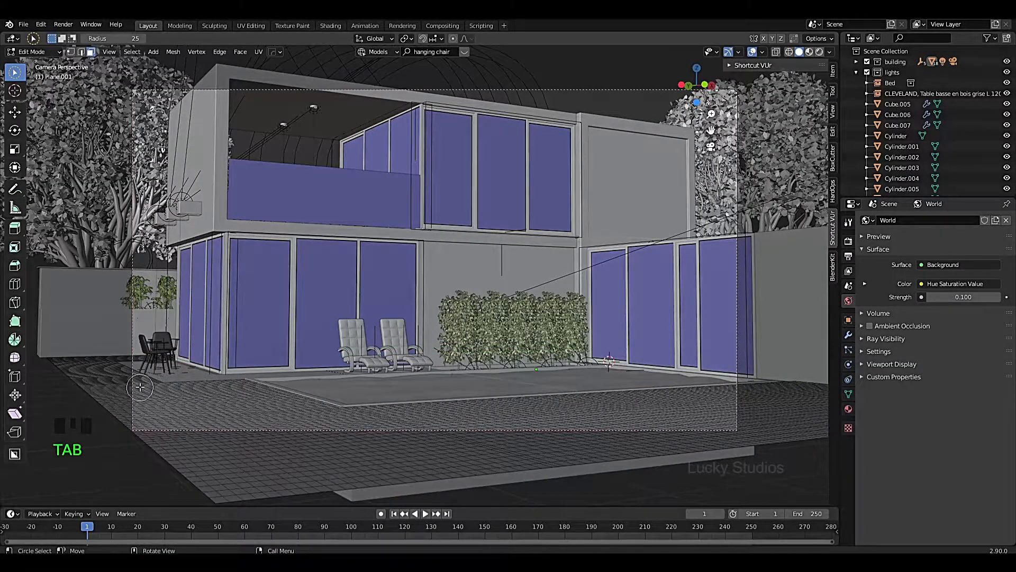
key(c)
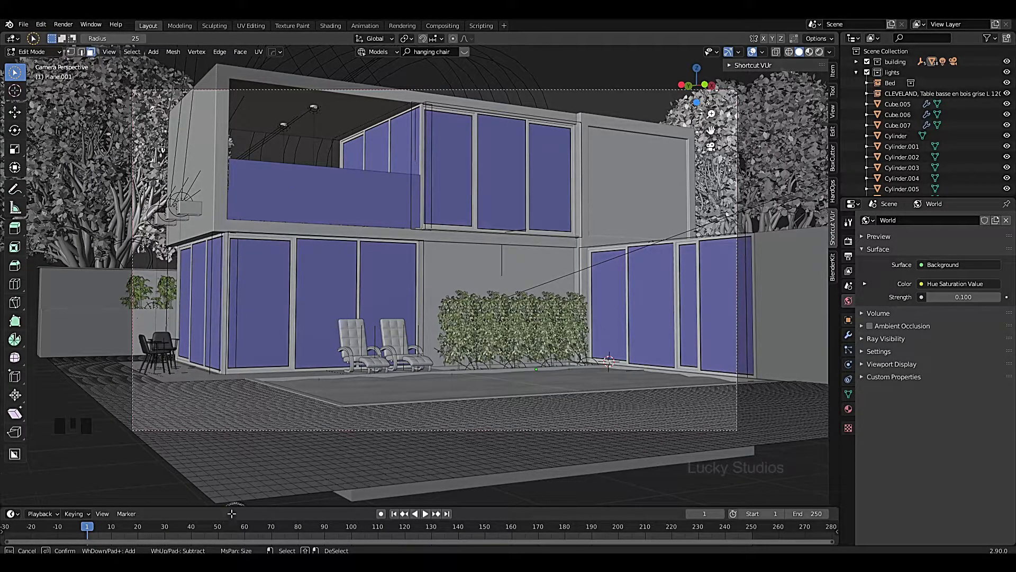
shift+middle_drag(100, 384, 155, 352)
mouse_move(156, 341)
mouse_down()
mouse_move(181, 372)
mouse_move(178, 345)
mouse_move(161, 348)
mouse_move(182, 371)
mouse_up()
mouse_move(230, 415)
shift+mouse_down()
mouse_move(275, 419)
mouse_move(207, 404)
mouse_move(522, 400)
mouse_move(572, 393)
mouse_move(584, 359)
mouse_move(602, 373)
mouse_move(675, 365)
mouse_move(635, 360)
mouse_move(815, 363)
shift+mouse_up()
scroll(227, 344, up, 2)
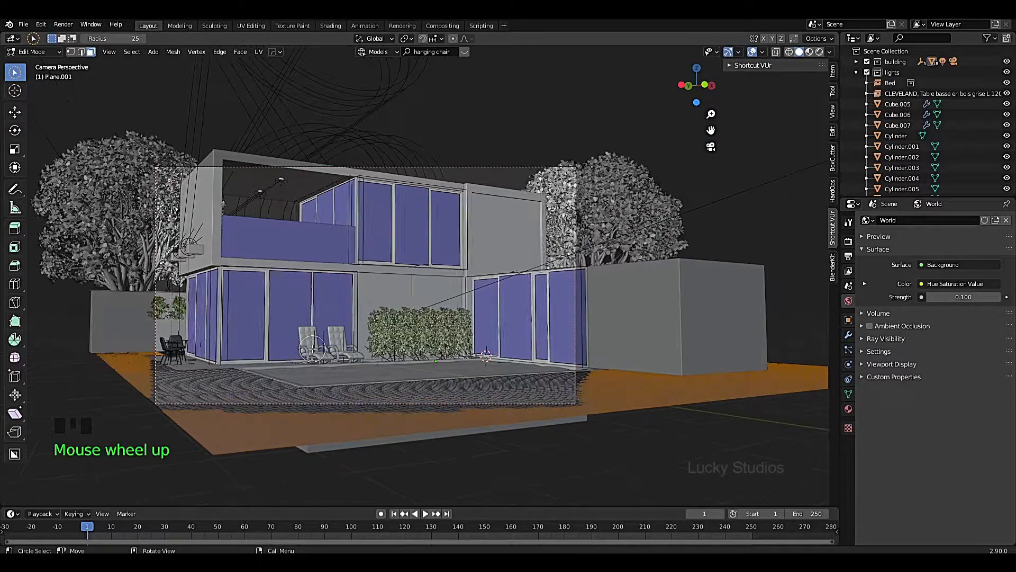
shift+drag(207, 343, 315, 332)
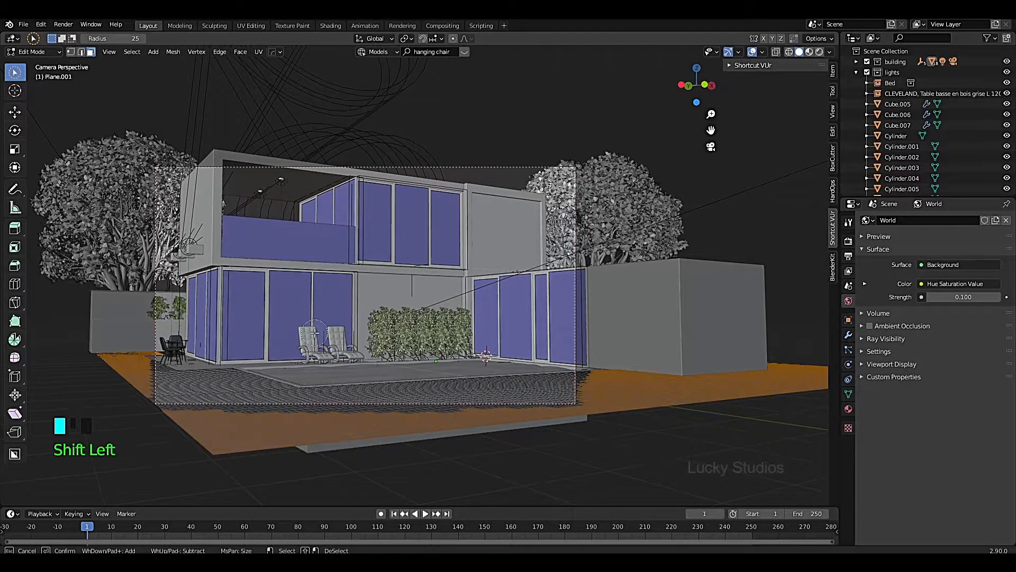
mouse_move(225, 347)
shift+mouse_down()
mouse_move(334, 335)
mouse_move(323, 336)
shift+mouse_up()
shift+drag(228, 346, 221, 344)
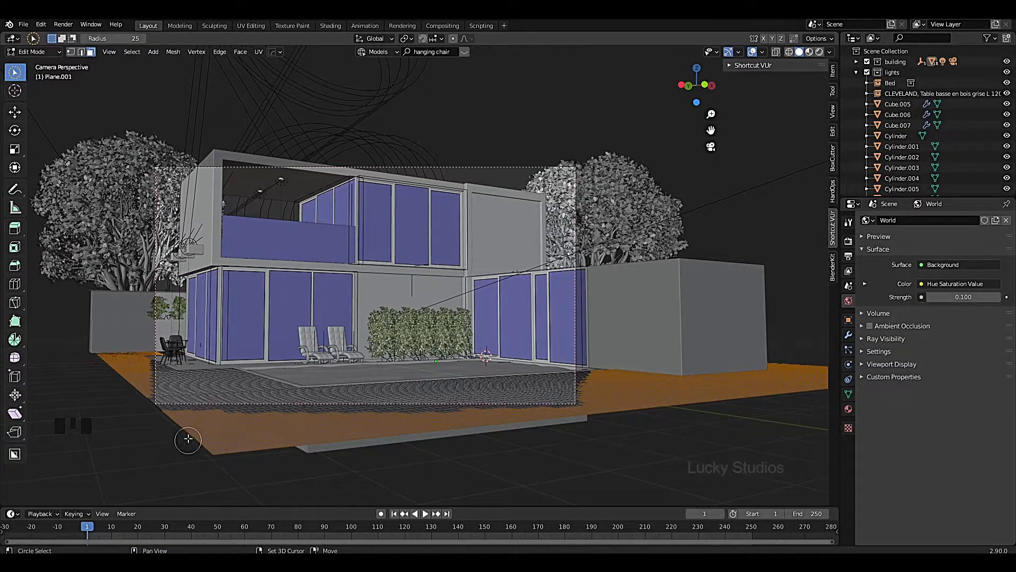
shift+drag(171, 420, 387, 427)
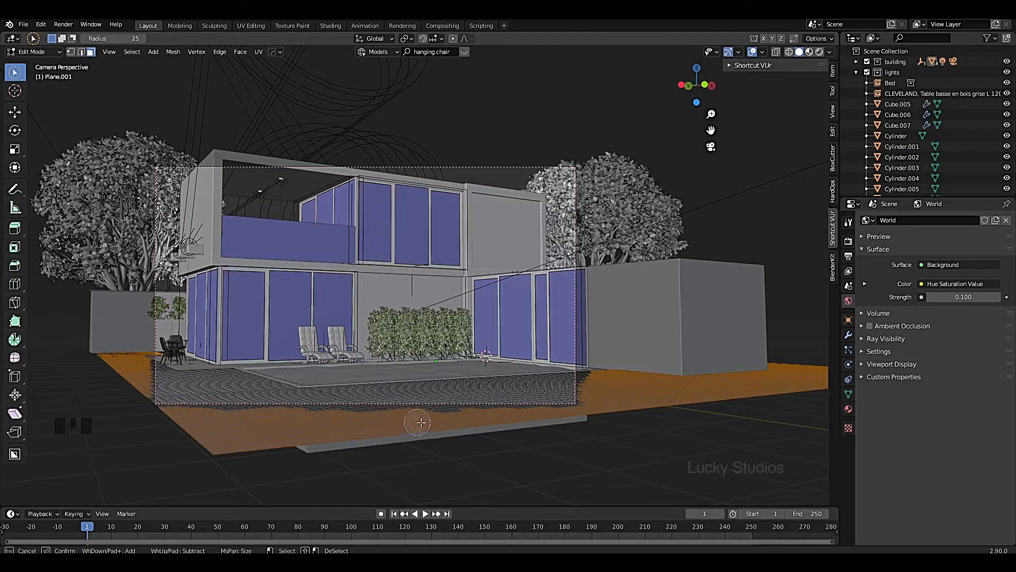
right_click(309, 424)
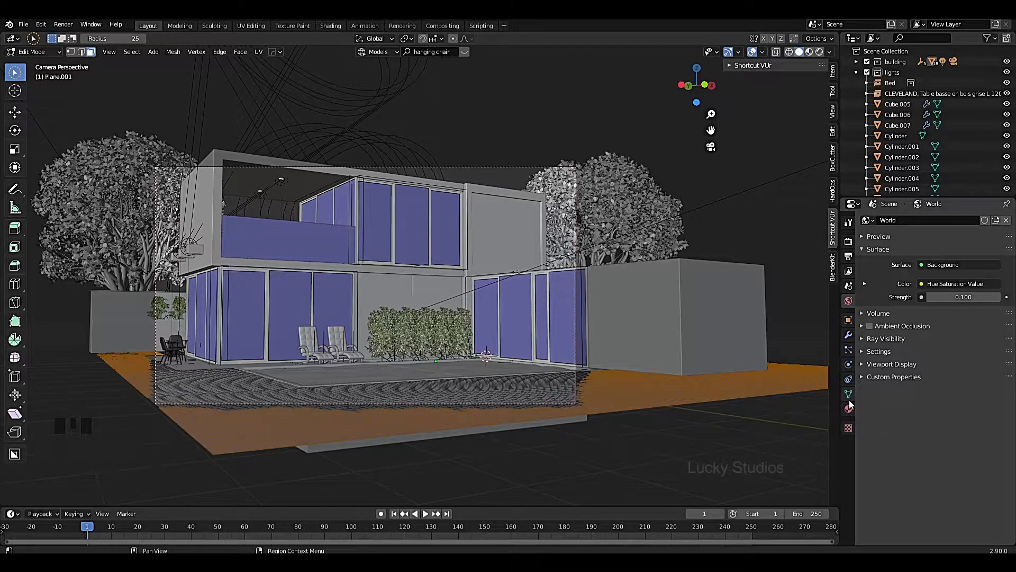
- Remove the selected ground faces from the vertex group "Group" and return to Object Mode
click(848, 395)
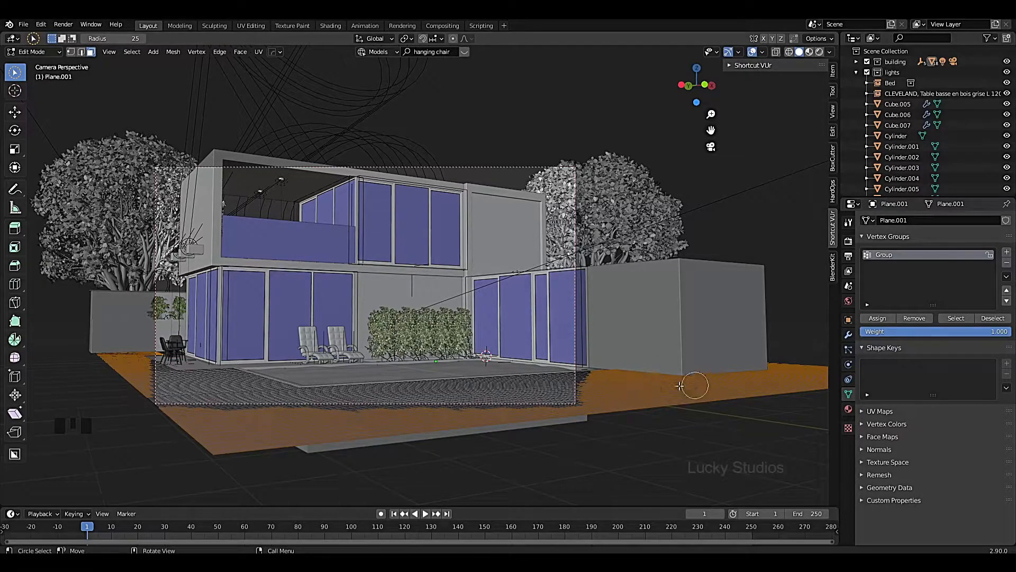
click(908, 320)
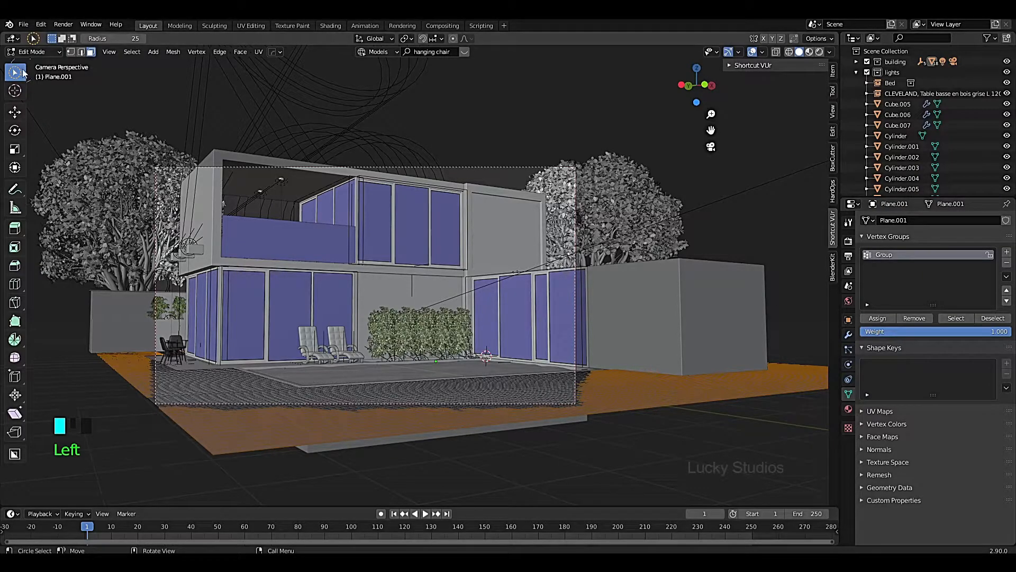
click(48, 53)
click(47, 67)
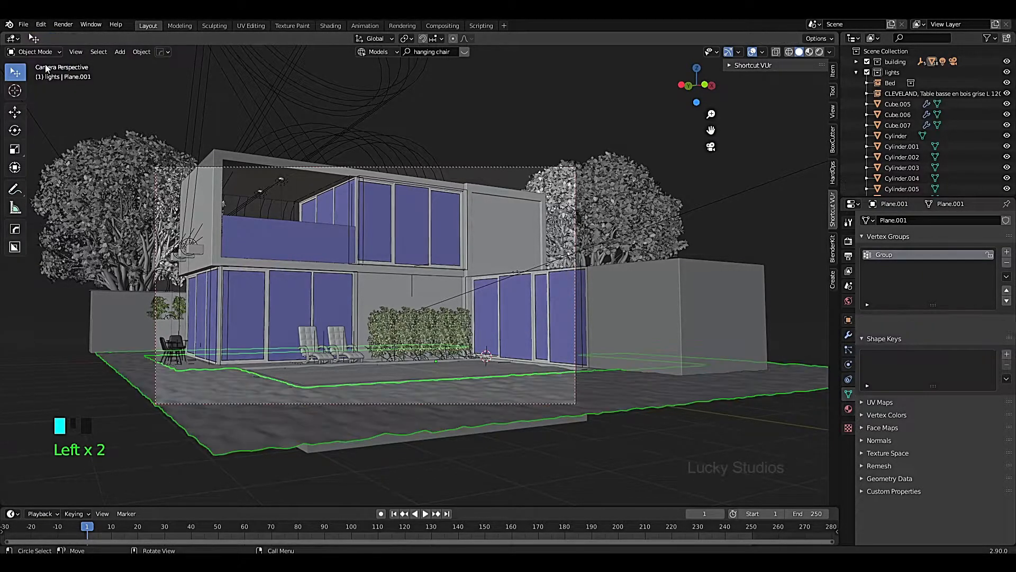
- Switch the ground to Weight Paint and examine its weights inside and outside the camera frame from several views
drag(35, 51, 40, 109)
scroll(325, 418, up, 2)
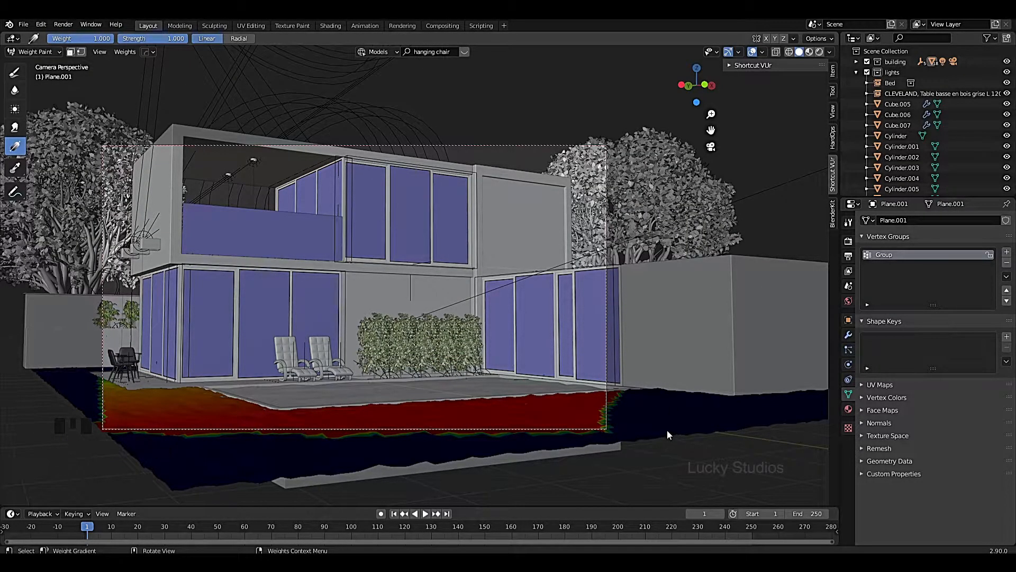
scroll(667, 423, down, 2)
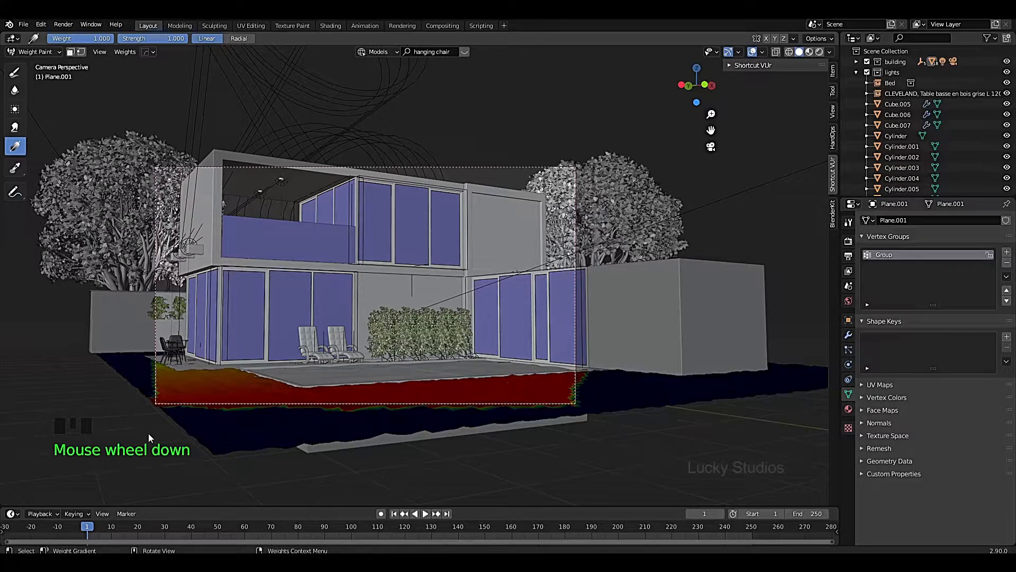
middle_drag(285, 398, 341, 408)
scroll(317, 424, up, 2)
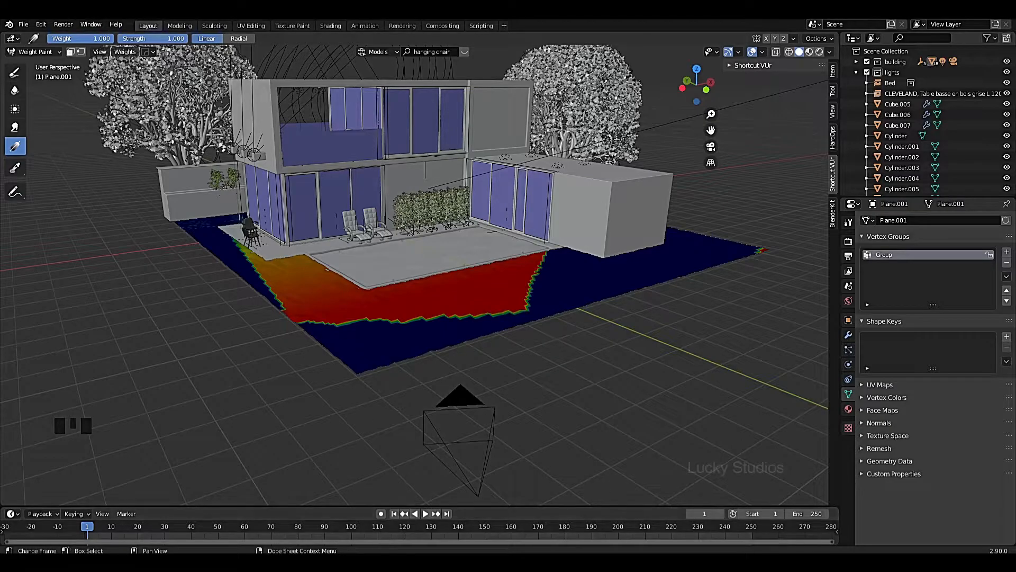
key(alt+Tab)
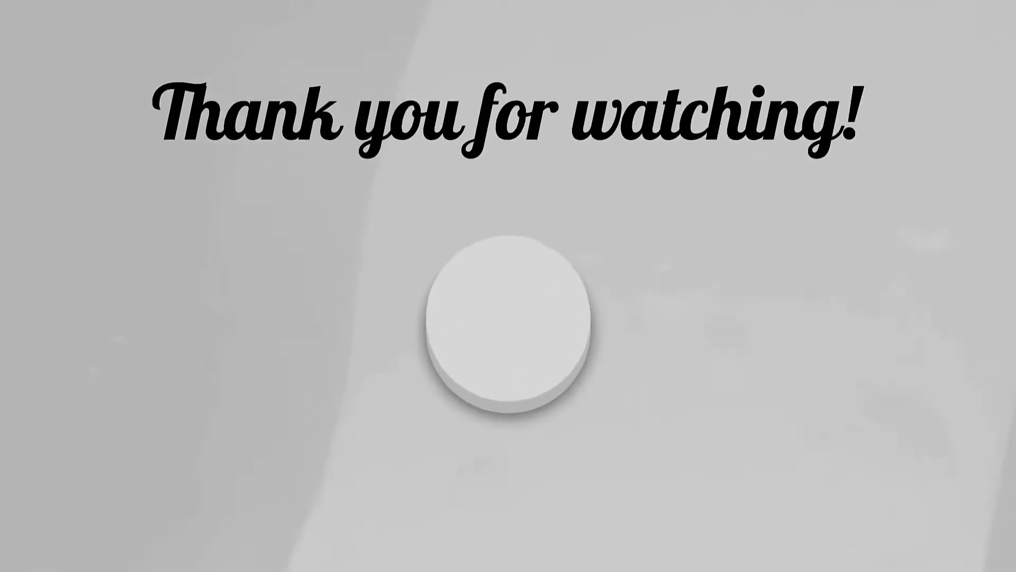